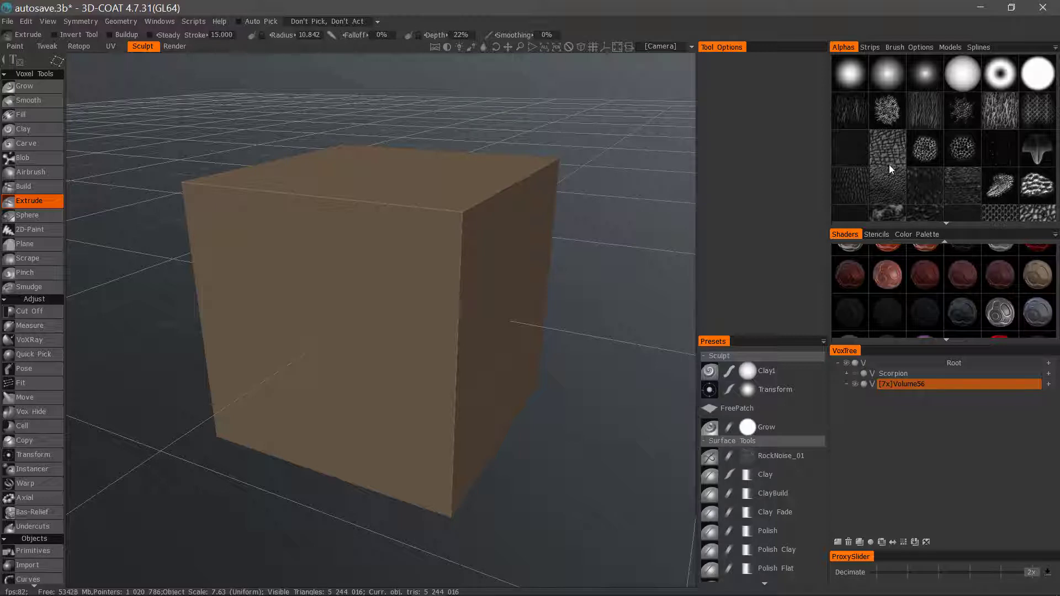
Step: Try the scaly-skin alpha by extruding a test patch on the cube's front face and inspecting its relief
{"action": "left_click", "coordinate": [859, 158]}
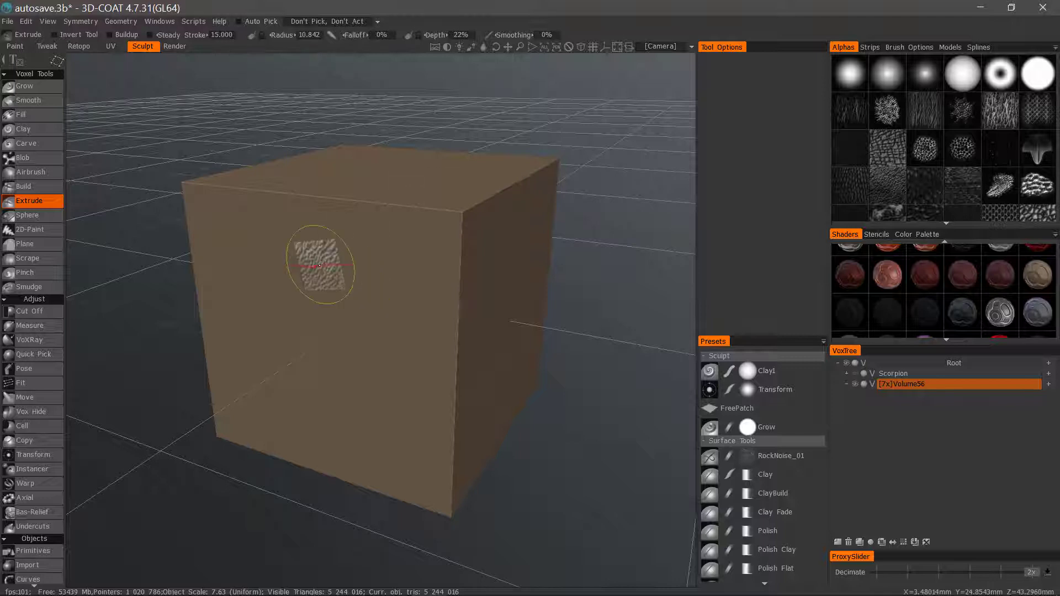
{"action": "left_click", "coordinate": [887, 188]}
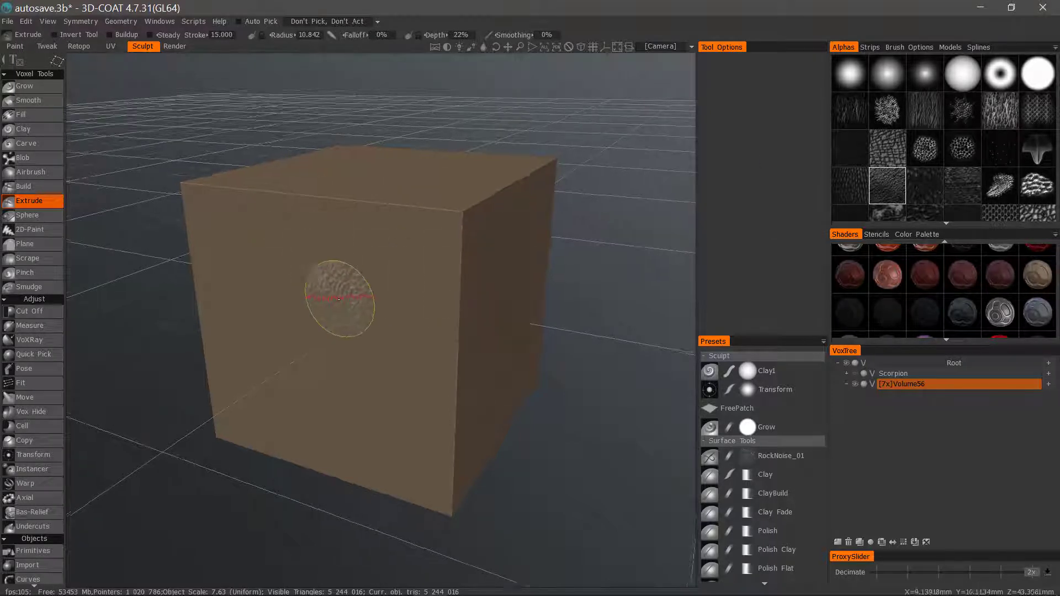
{"action": "left_click_drag", "start_coordinate": [341, 297], "coordinate": [360, 323], "text": "alt"}
{"action": "left_click", "coordinate": [322, 298]}
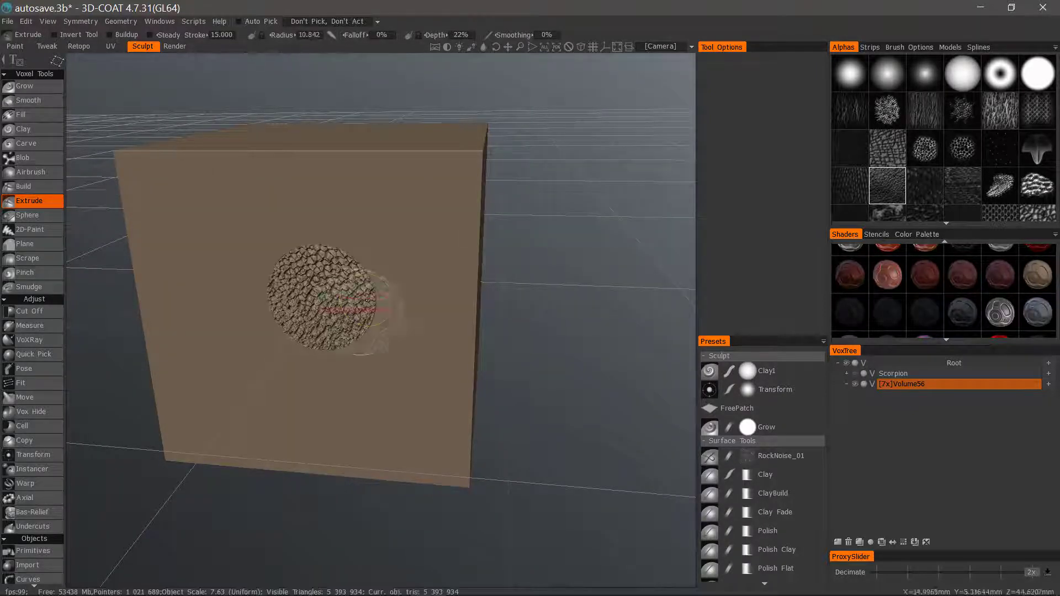
{"action": "mouse_move", "coordinate": [486, 411]}
{"action": "left_mouse_down", "text": "alt"}
{"action": "mouse_move", "coordinate": [320, 302]}
{"action": "mouse_move", "coordinate": [332, 221]}
{"action": "left_mouse_up", "text": "alt"}
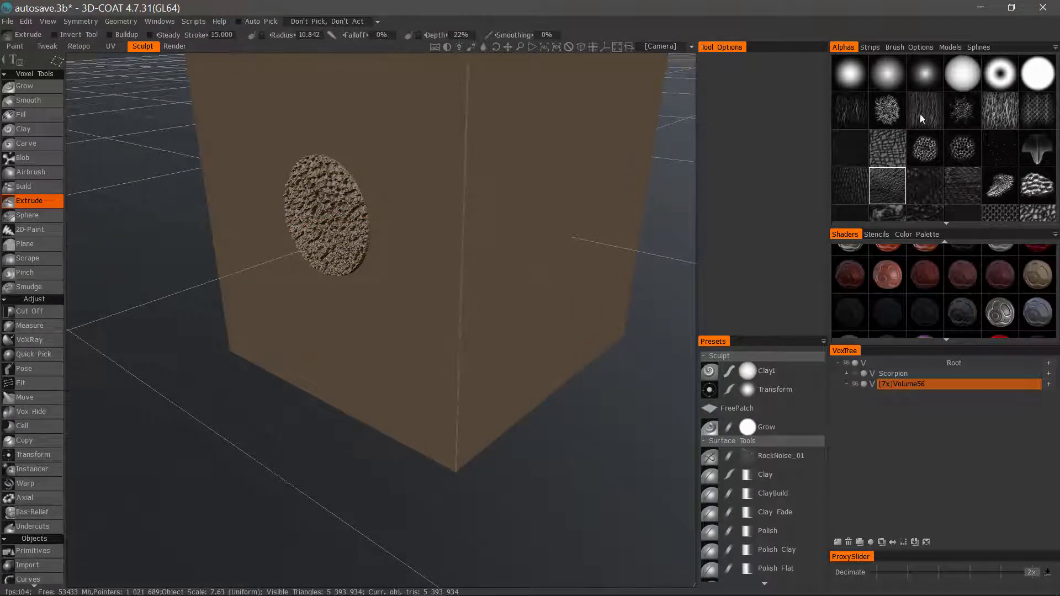
{"action": "left_click_drag", "start_coordinate": [353, 298], "coordinate": [480, 320], "text": "alt"}
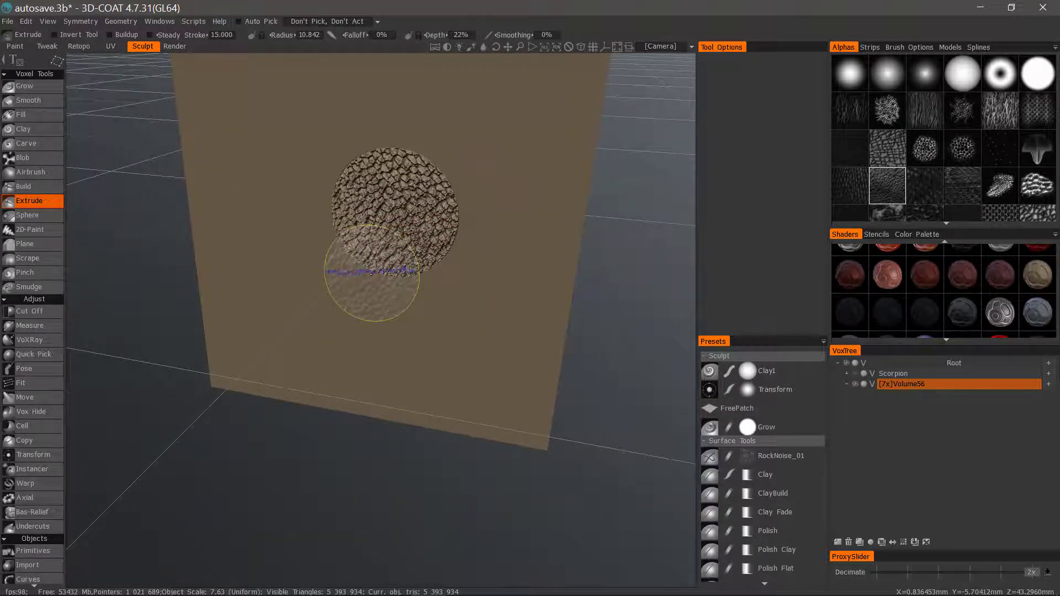
{"action": "mouse_move", "coordinate": [371, 271]}
{"action": "left_mouse_down", "text": "alt"}
{"action": "mouse_move", "coordinate": [375, 312]}
{"action": "mouse_move", "coordinate": [421, 310]}
{"action": "mouse_move", "coordinate": [426, 324]}
{"action": "mouse_move", "coordinate": [430, 301]}
{"action": "mouse_move", "coordinate": [538, 232]}
{"action": "left_mouse_up", "text": "alt"}
Step: Review the alpha folder options and browse the alphas in the current folder
{"action": "mouse_move", "coordinate": [896, 128]}
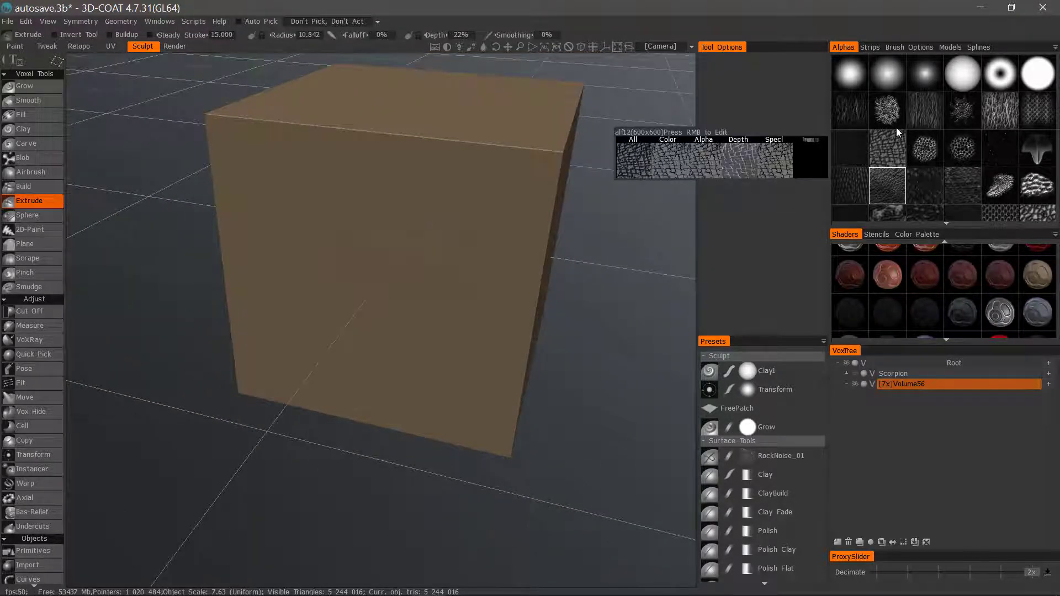
{"action": "left_click", "coordinate": [1055, 47]}
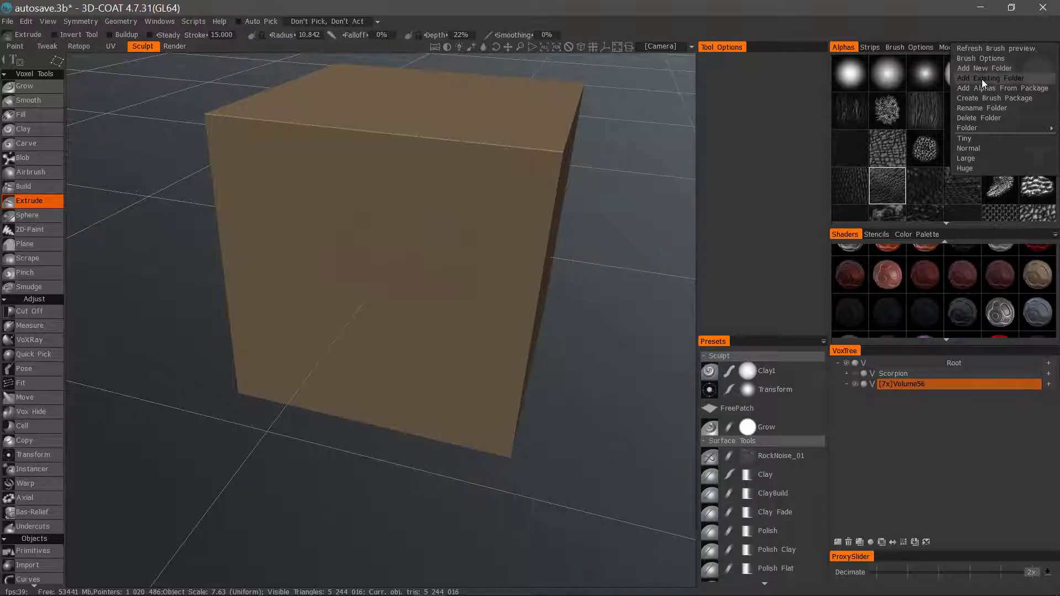
{"action": "left_click", "coordinate": [978, 80]}
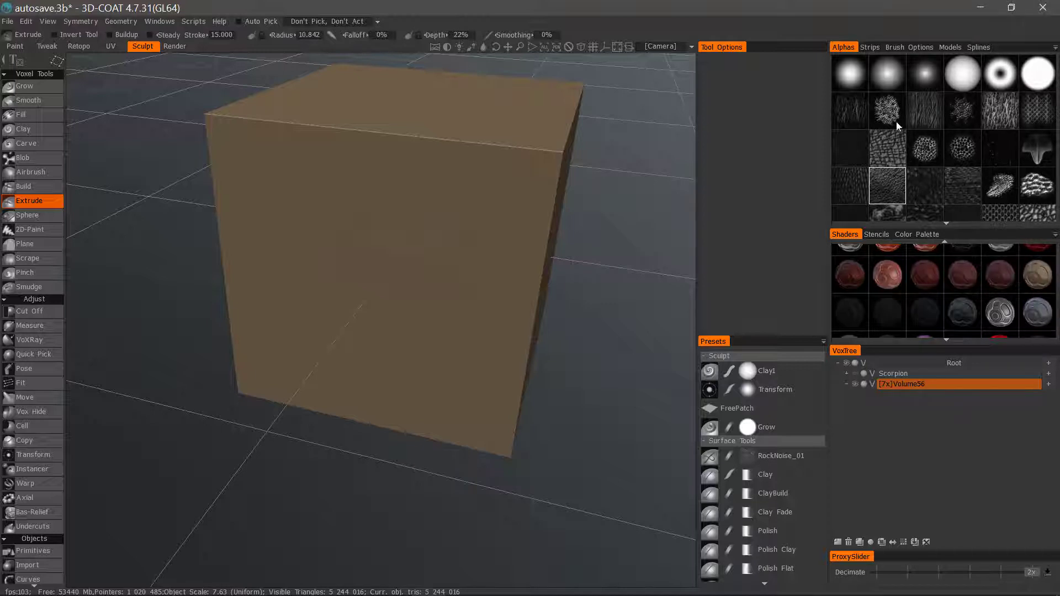
{"action": "scroll", "coordinate": [854, 198], "scroll_direction": "down", "scroll_amount": 5}
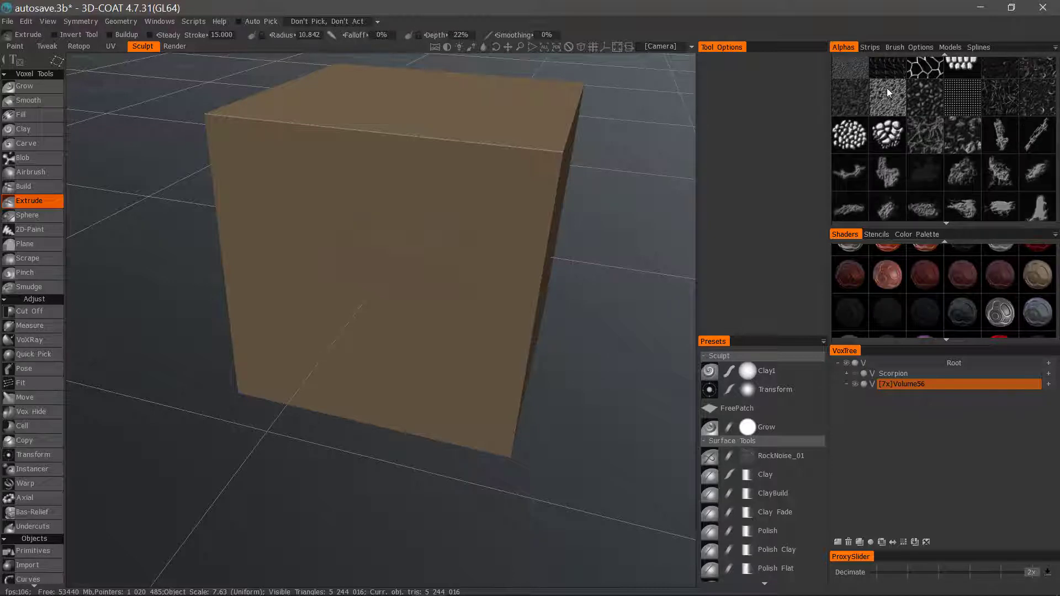
{"action": "scroll", "coordinate": [887, 91], "scroll_direction": "up", "scroll_amount": 3}
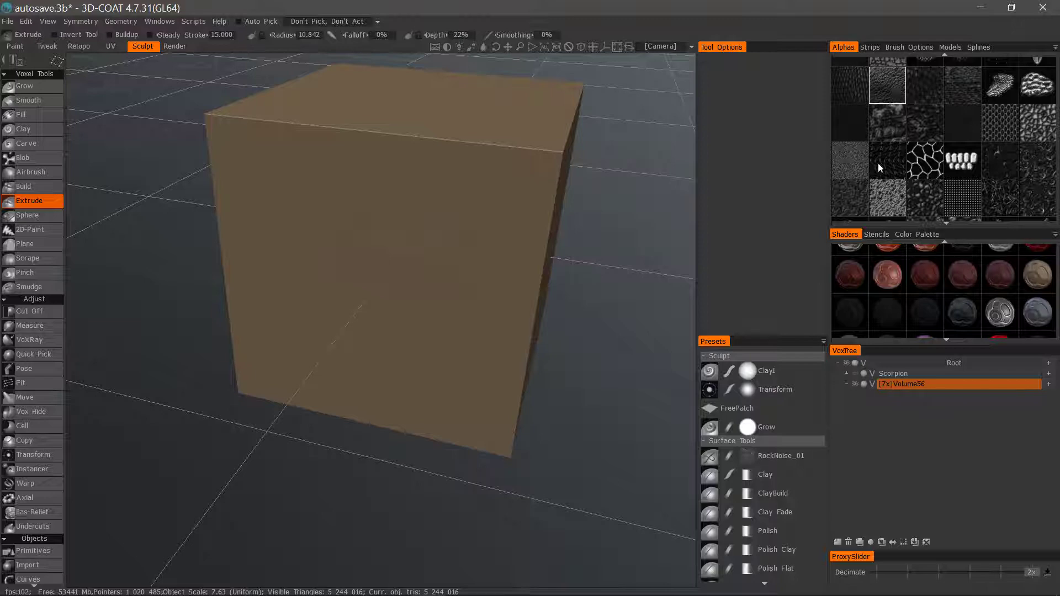
{"action": "scroll", "coordinate": [863, 130], "scroll_direction": "up", "scroll_amount": 3}
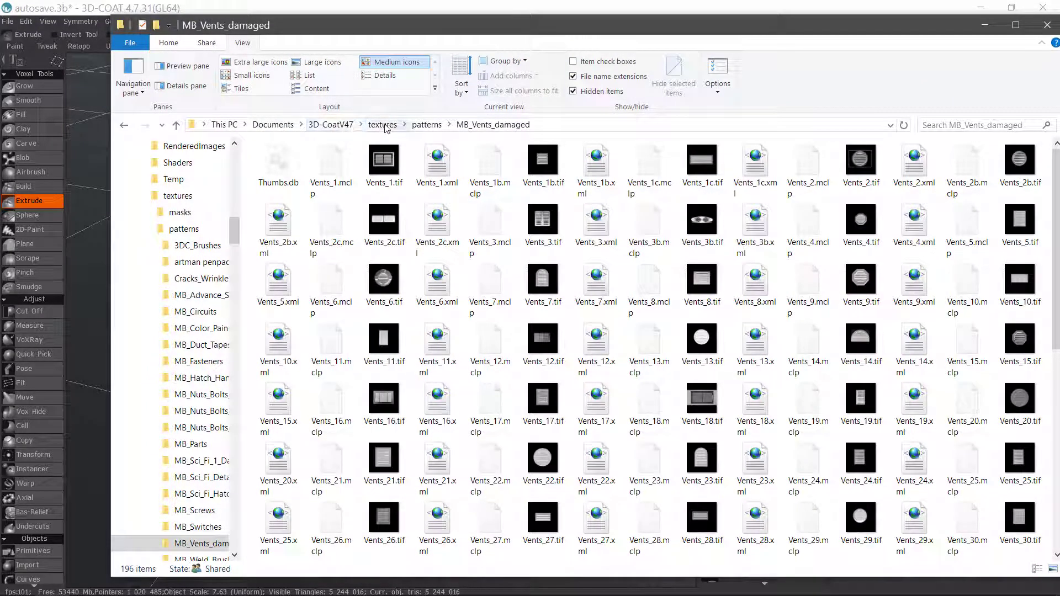
Step: Look through the brush files in textures\patterns\3DC_Brushes in File Explorer, then put the folder window away
{"action": "left_click", "coordinate": [427, 125]}
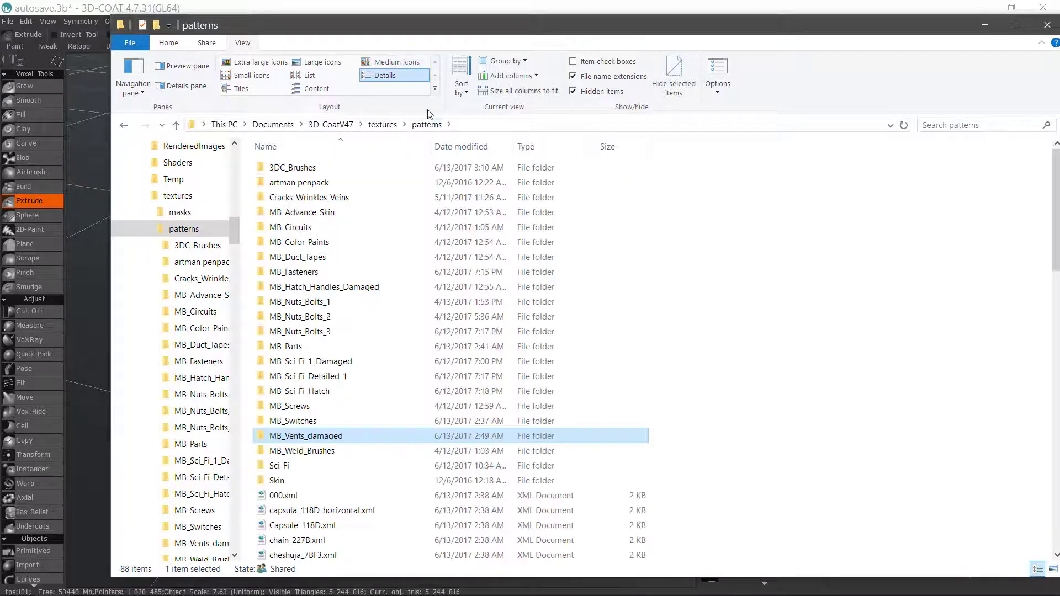
{"action": "double_click", "coordinate": [301, 168]}
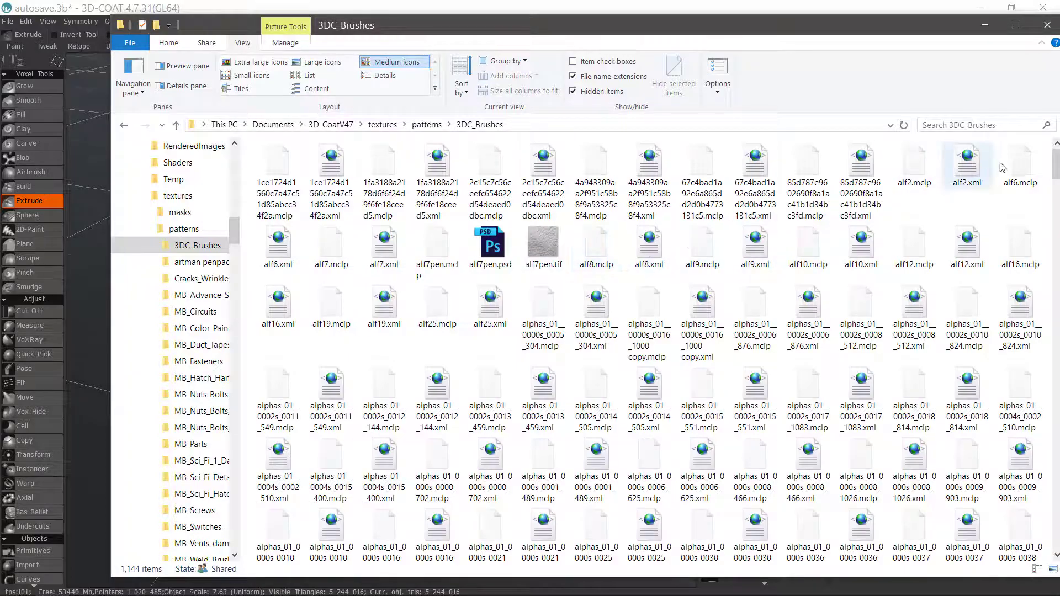
{"action": "scroll", "coordinate": [1002, 167], "scroll_direction": "down", "scroll_amount": 10}
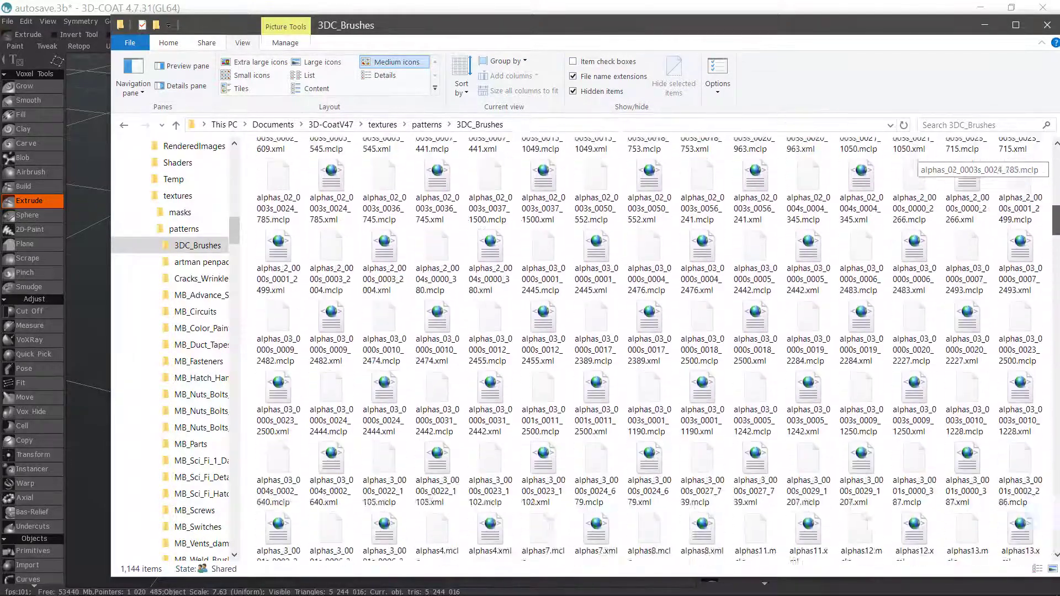
{"action": "scroll", "coordinate": [1002, 167], "scroll_direction": "down", "scroll_amount": 15}
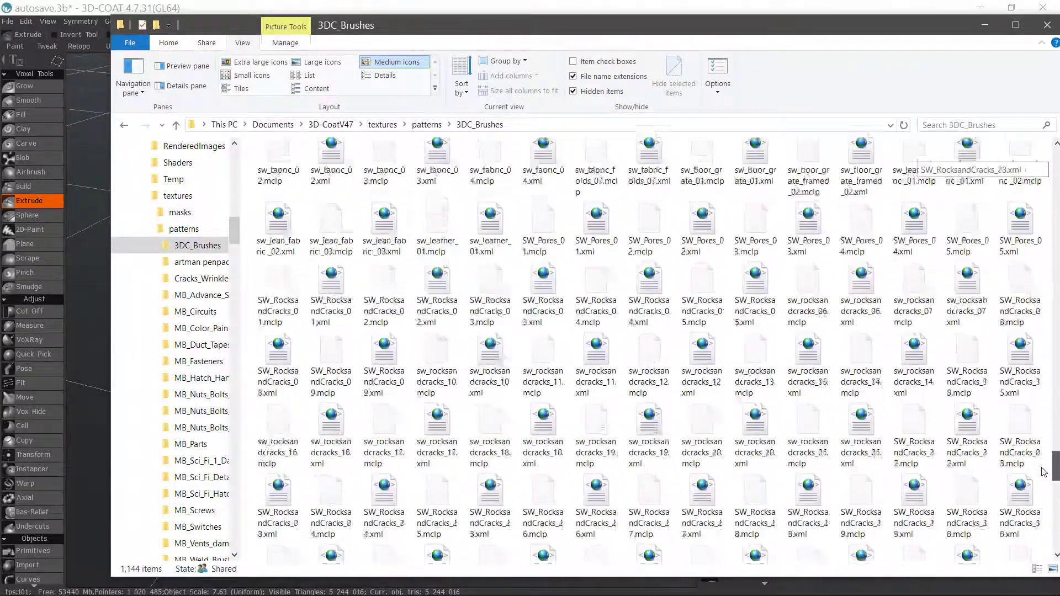
{"action": "scroll", "coordinate": [1043, 472], "scroll_direction": "down", "scroll_amount": 10}
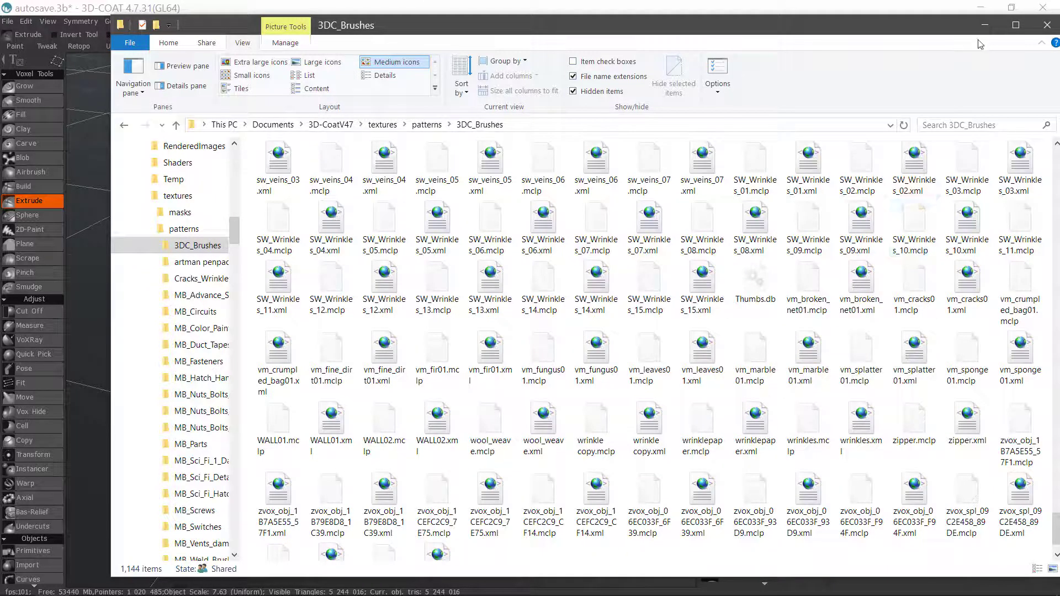
{"action": "left_click_drag", "start_coordinate": [812, 26], "coordinate": [1059, 29]}
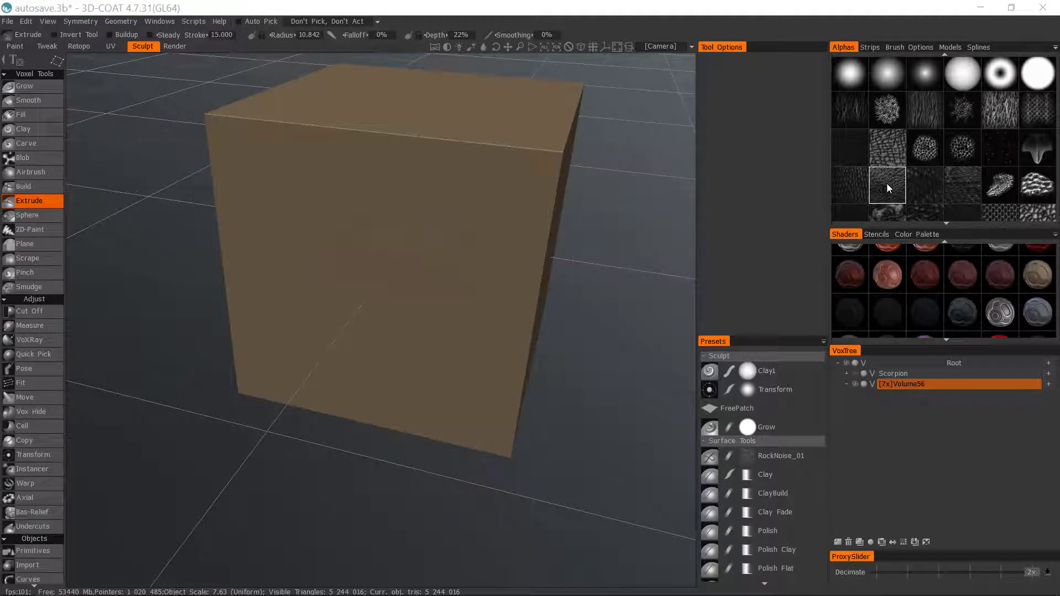
Step: Open the dark scales alpha beside the scaly-skin one in the external image editor, Photoshop
{"action": "left_click", "coordinate": [849, 191]}
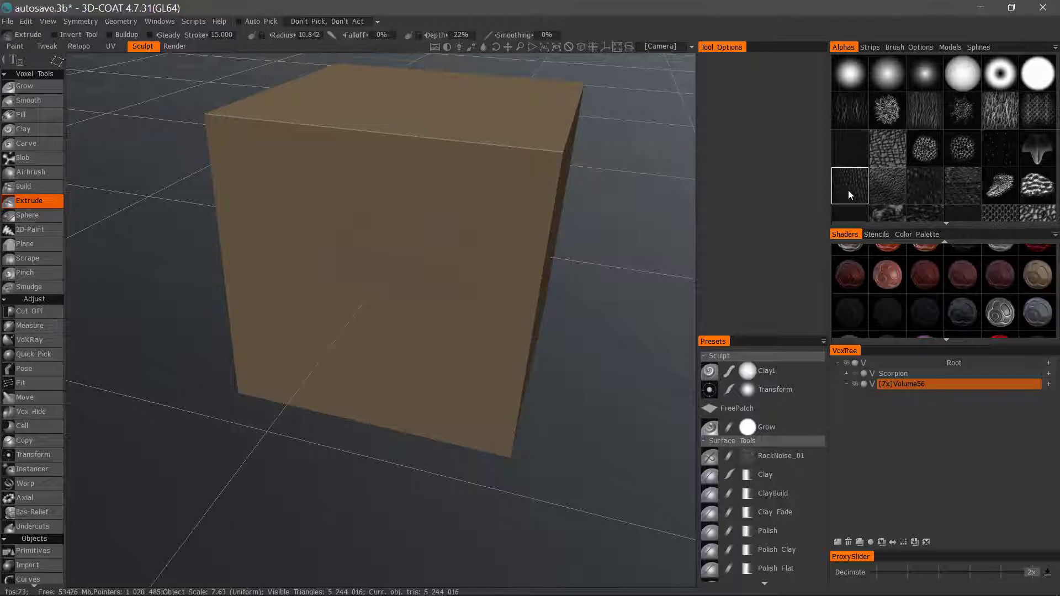
{"action": "right_click", "coordinate": [848, 187]}
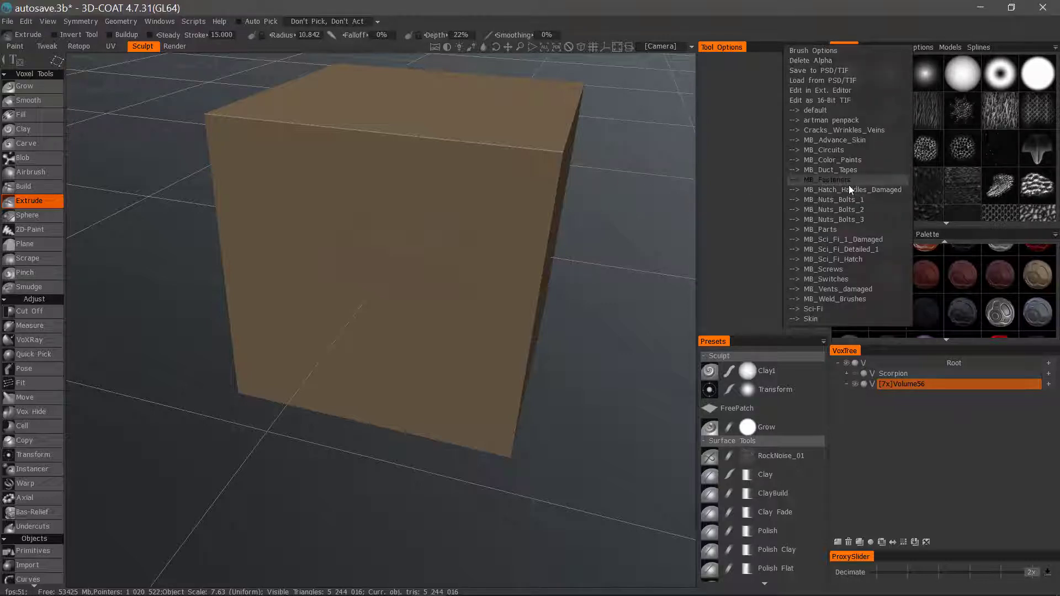
{"action": "left_click", "coordinate": [821, 91]}
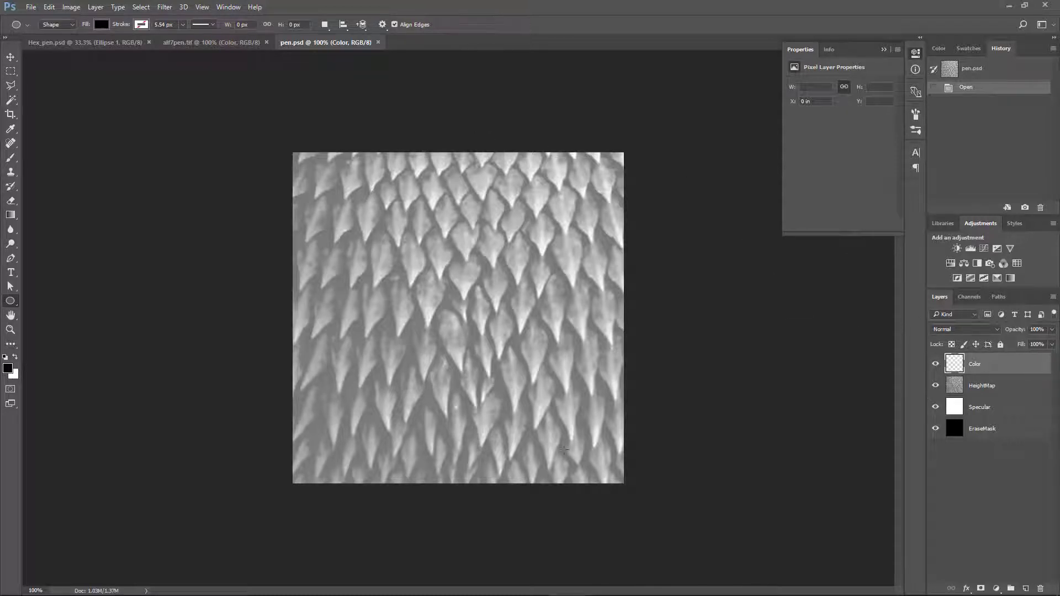
Step: Start saving pen.psd under a new name in the 3D-CoatV47\textures\patterns\3DC_Brushes folder
{"action": "left_click", "coordinate": [31, 7]}
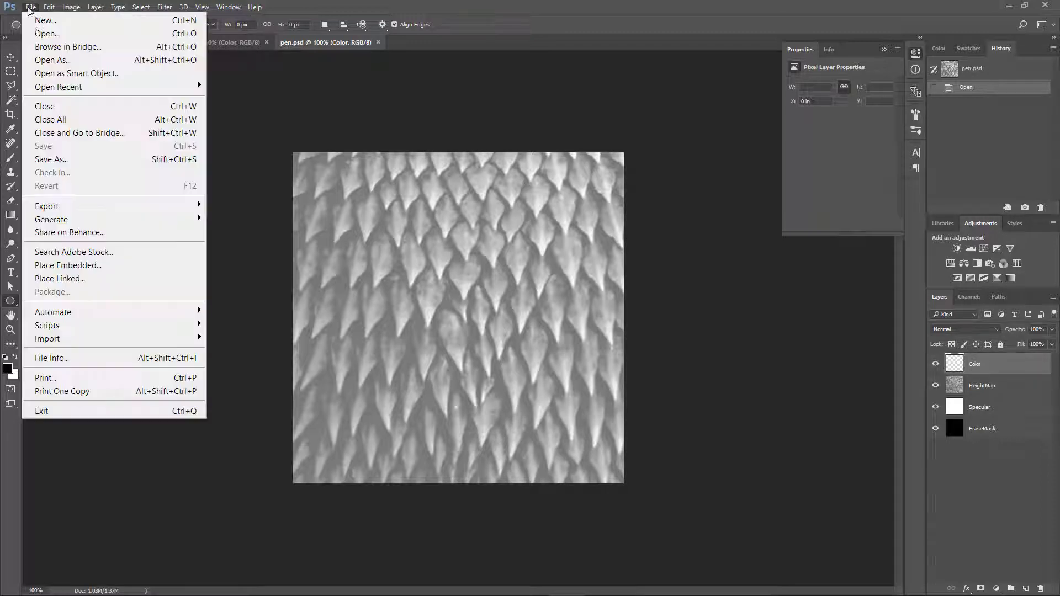
{"action": "left_click", "coordinate": [59, 160]}
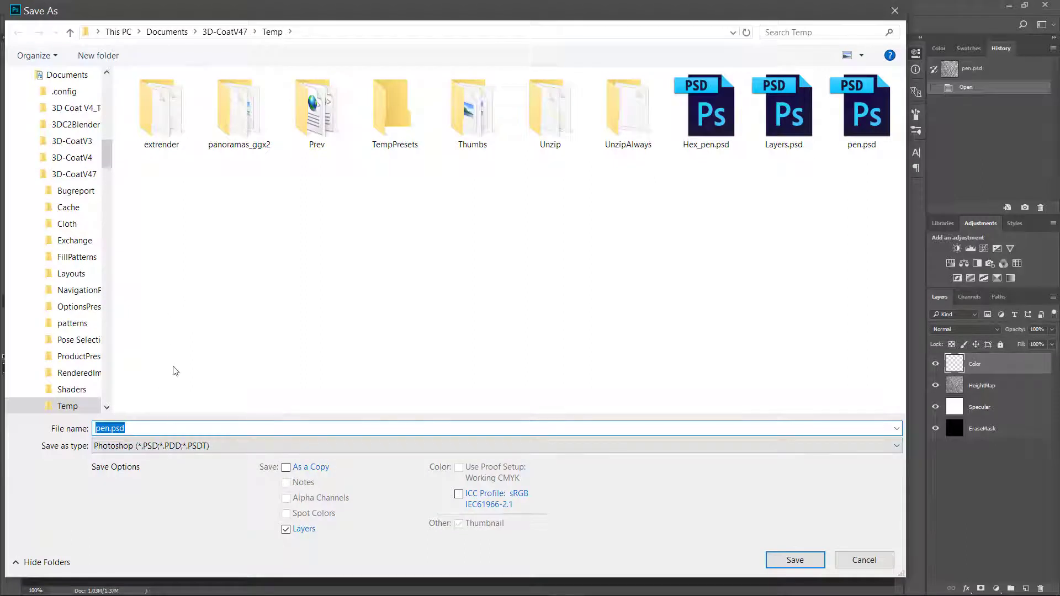
{"action": "left_click", "coordinate": [222, 33]}
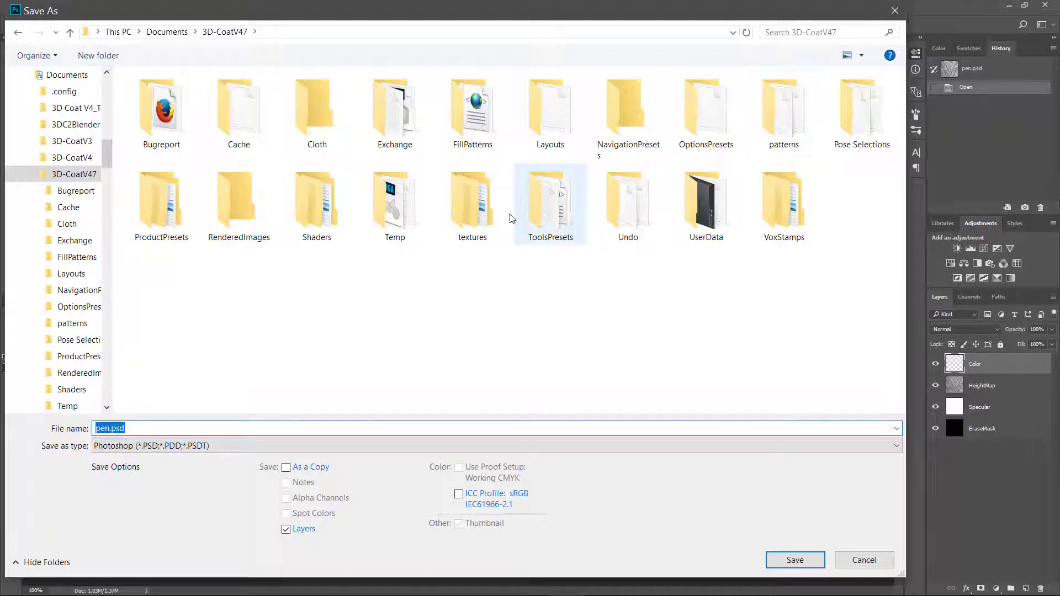
{"action": "double_click", "coordinate": [474, 211]}
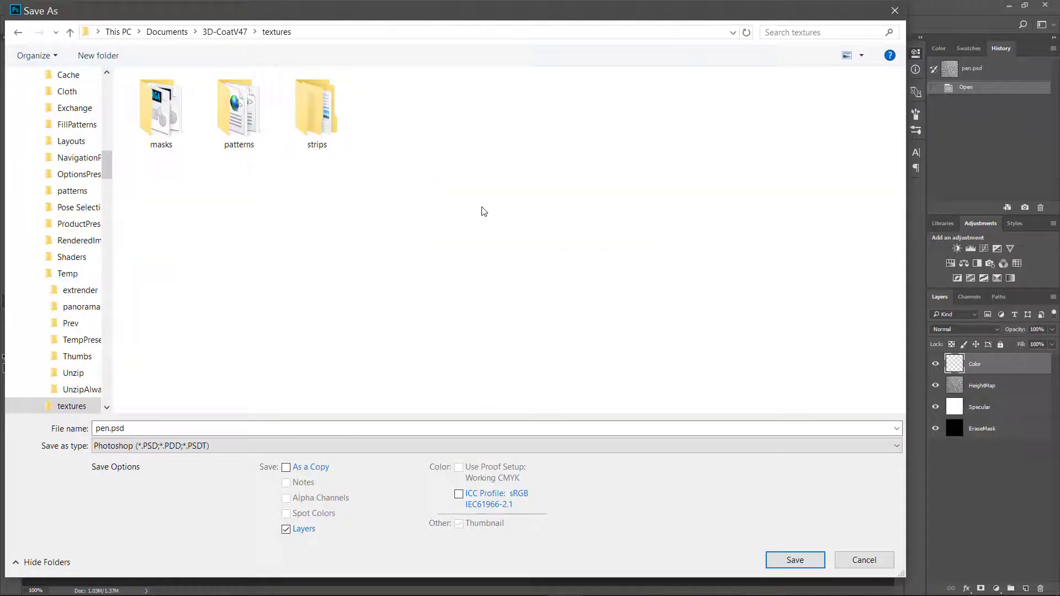
{"action": "left_click", "coordinate": [248, 111]}
{"action": "double_click", "coordinate": [247, 111]}
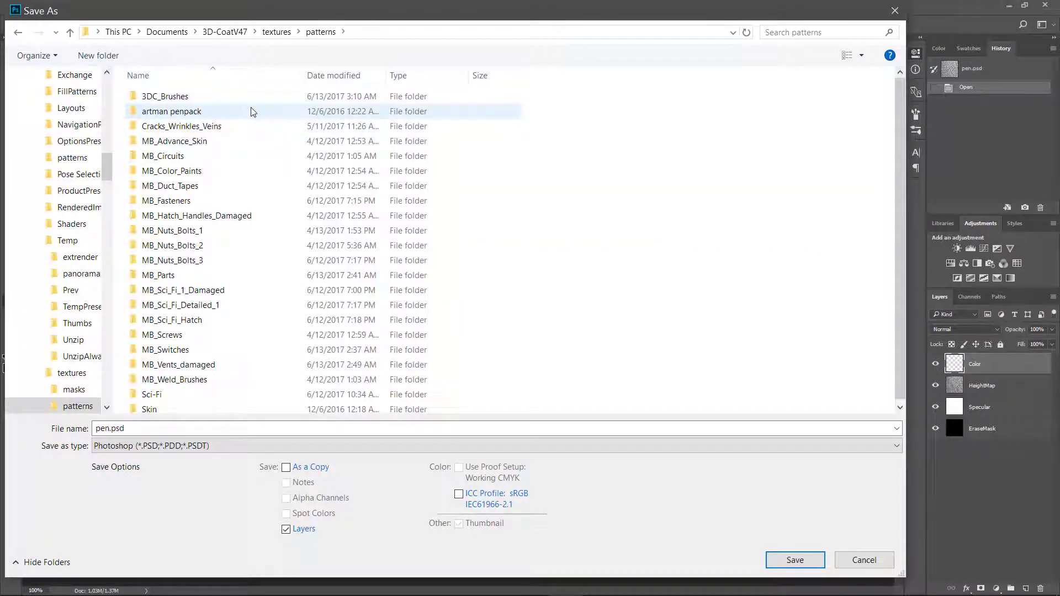
{"action": "double_click", "coordinate": [176, 97]}
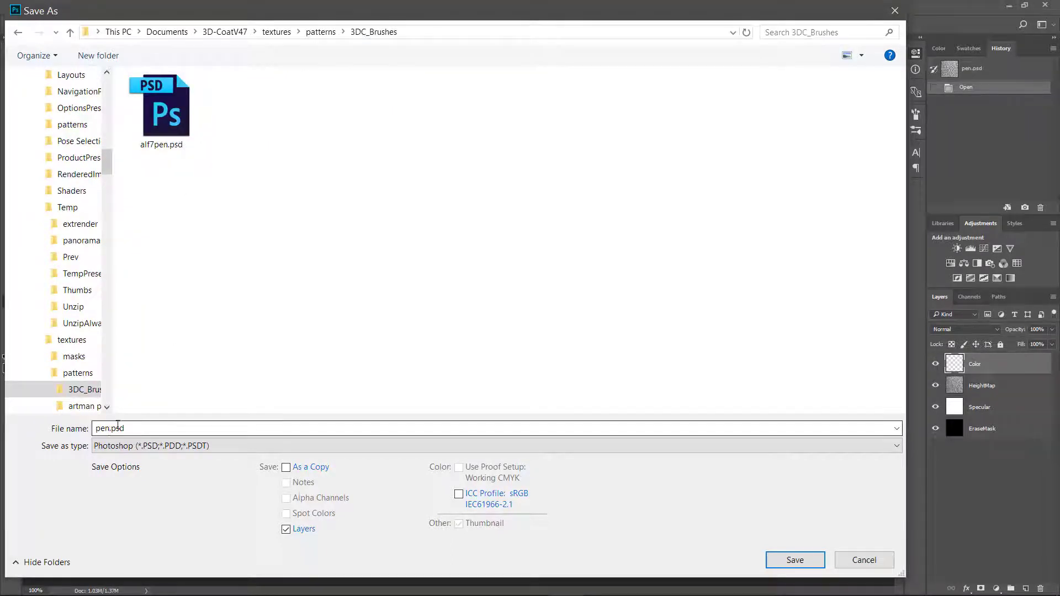
Step: Save the alpha as a TIFF named scales_01, keeping its layers and accepting the default TIFF options
{"action": "left_click", "coordinate": [138, 447]}
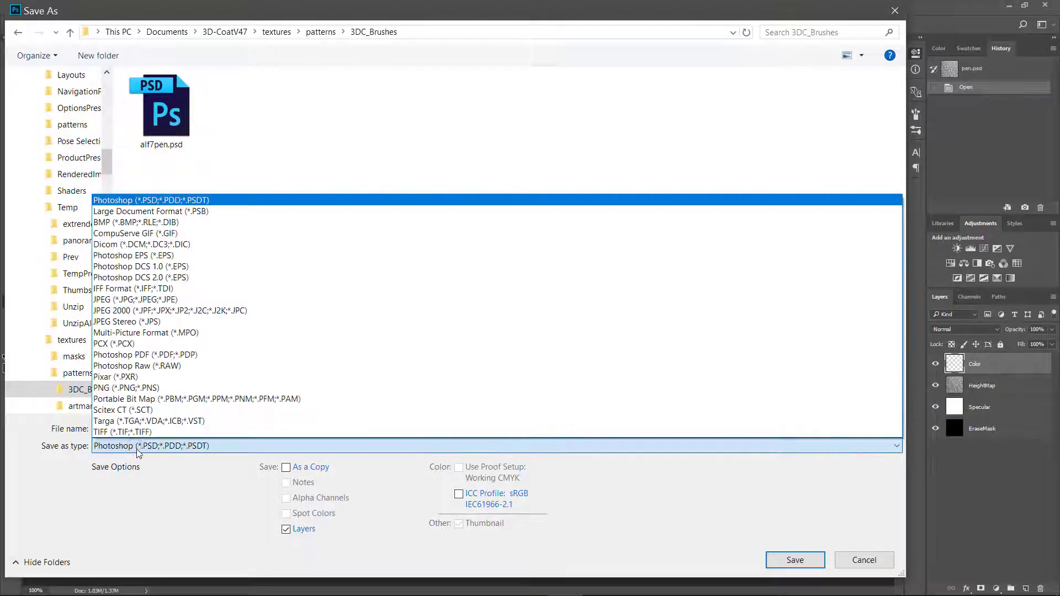
{"action": "left_click", "coordinate": [124, 435]}
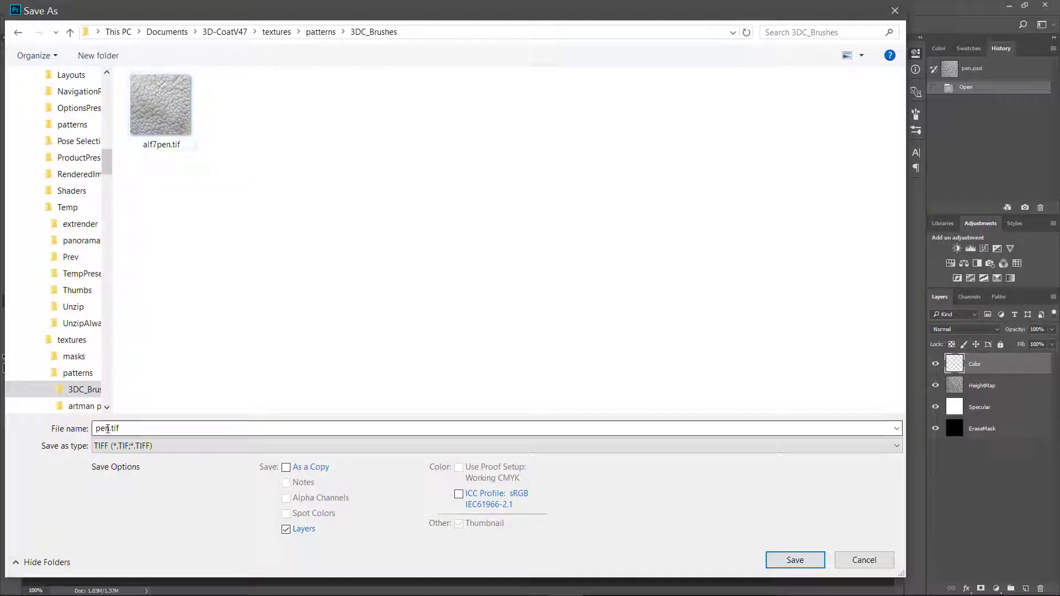
{"action": "double_click", "coordinate": [107, 429]}
{"action": "type", "text": "scales"}
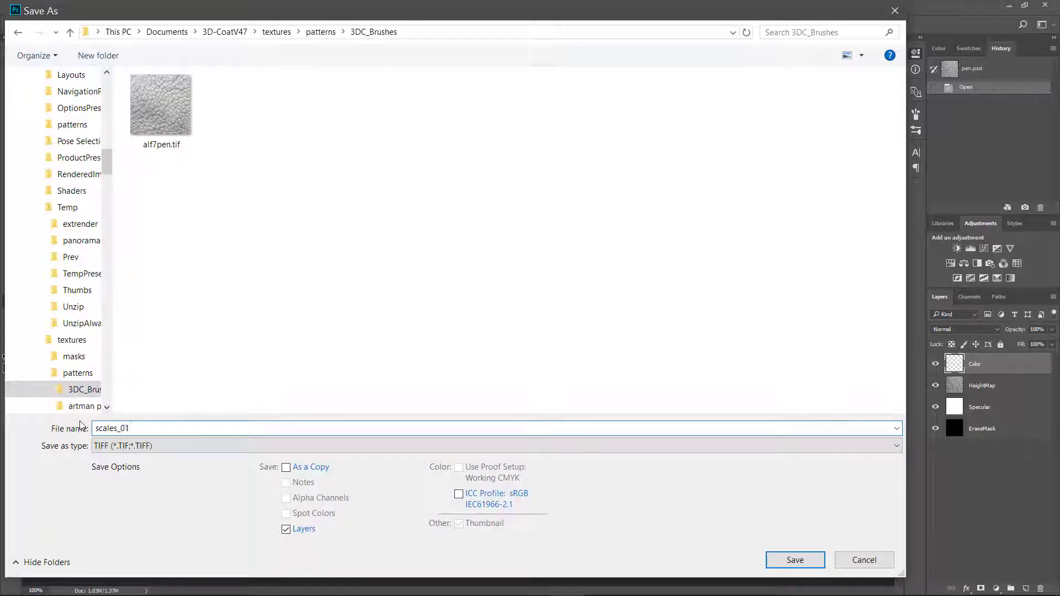
{"action": "type", "text": "_01"}
{"action": "left_click", "coordinate": [791, 561]}
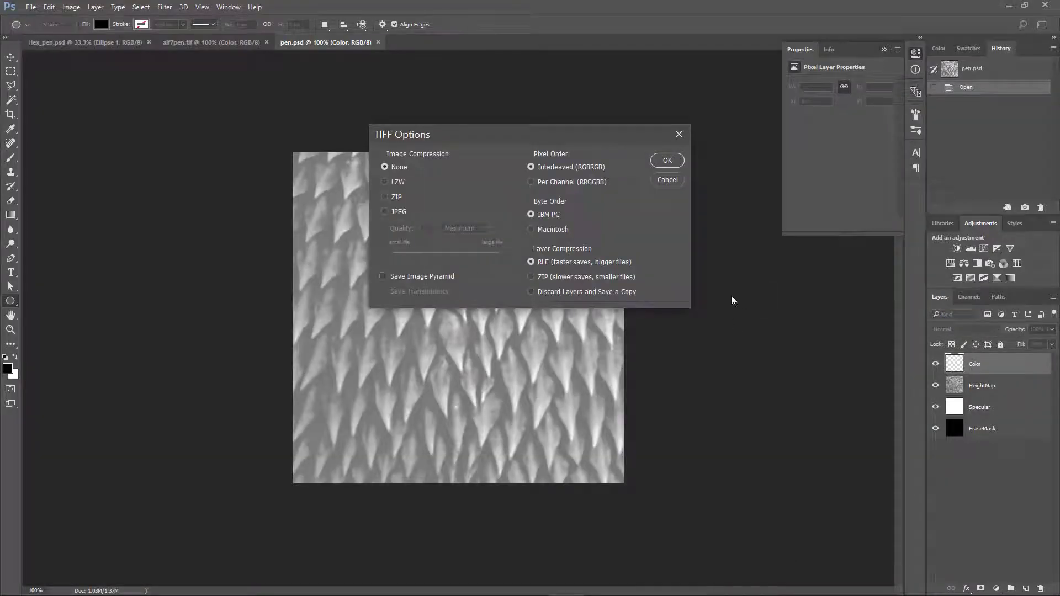
{"action": "left_click", "coordinate": [680, 163]}
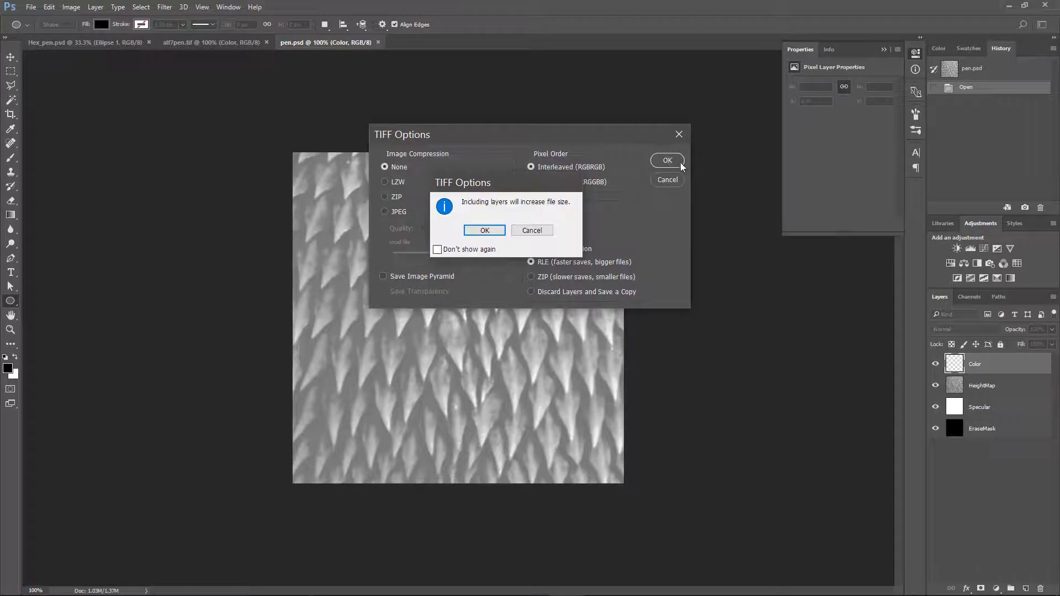
{"action": "left_click", "coordinate": [479, 234]}
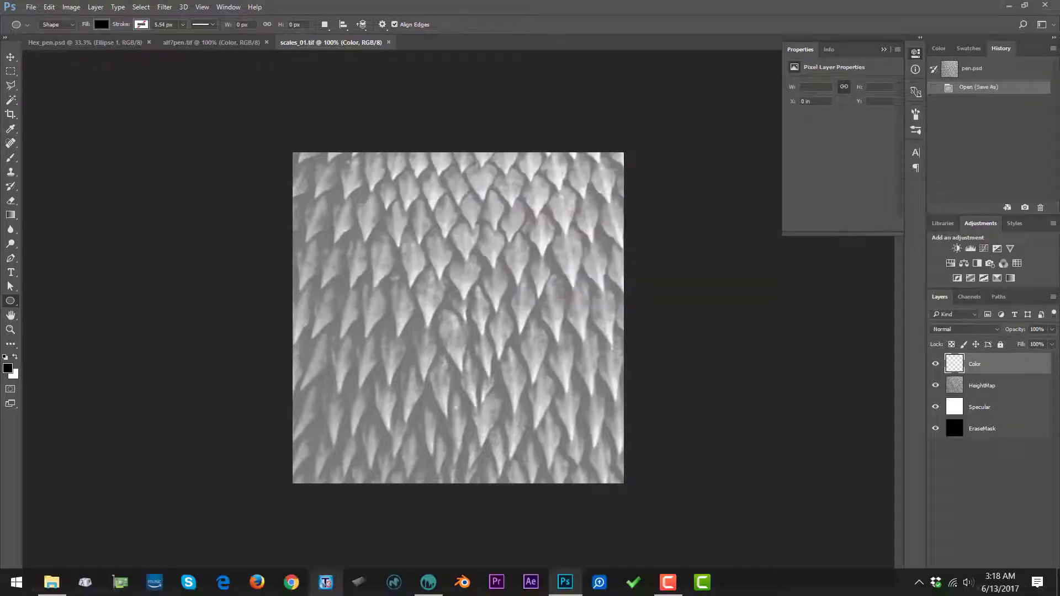
Step: Return to 3D-Coat and reload the 3DC_Brushes alphas by changing the alpha folder to artman penpack and back to 3DC_Brushes
{"action": "left_click", "coordinate": [327, 582]}
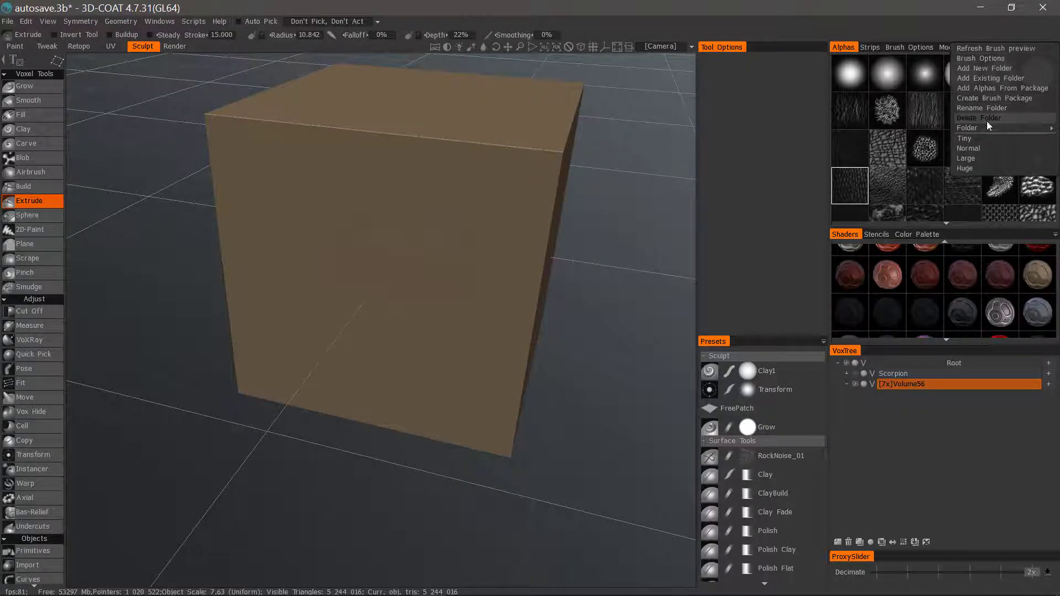
{"action": "mouse_move", "coordinate": [979, 129]}
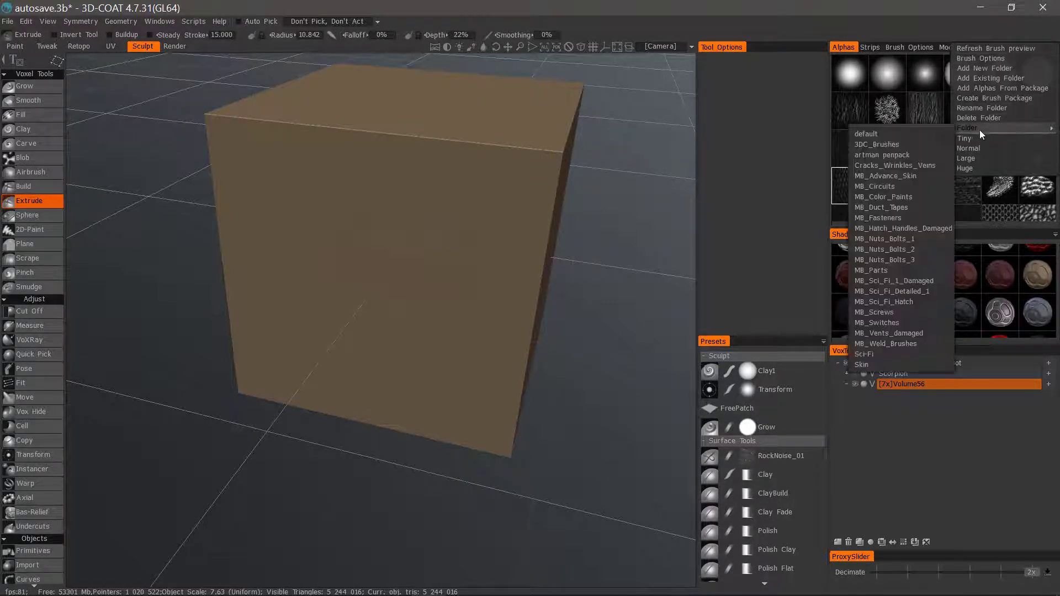
{"action": "left_click", "coordinate": [870, 156]}
{"action": "left_click", "coordinate": [1055, 48]}
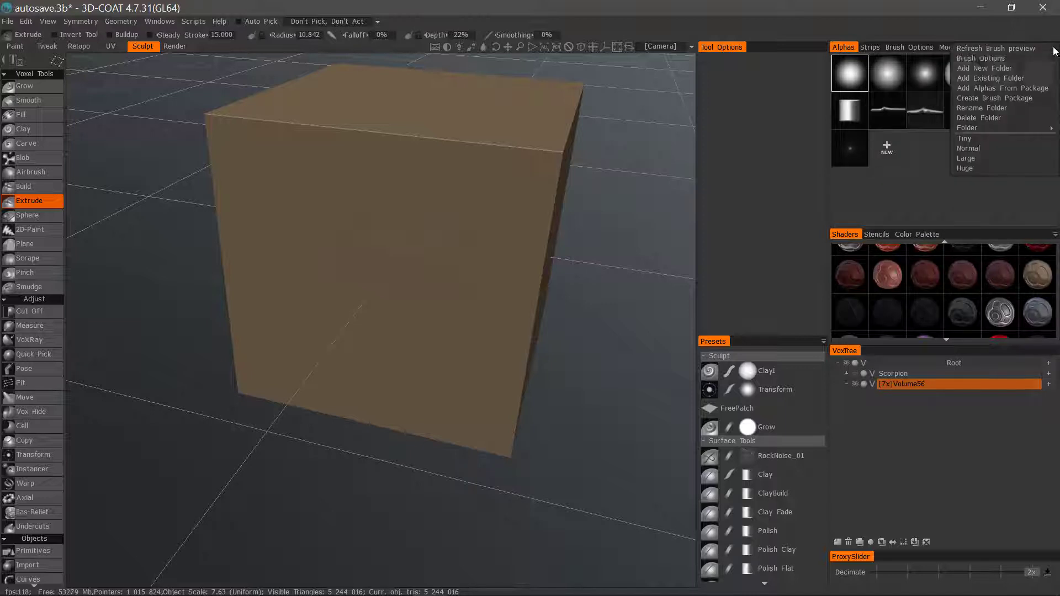
{"action": "mouse_move", "coordinate": [970, 128]}
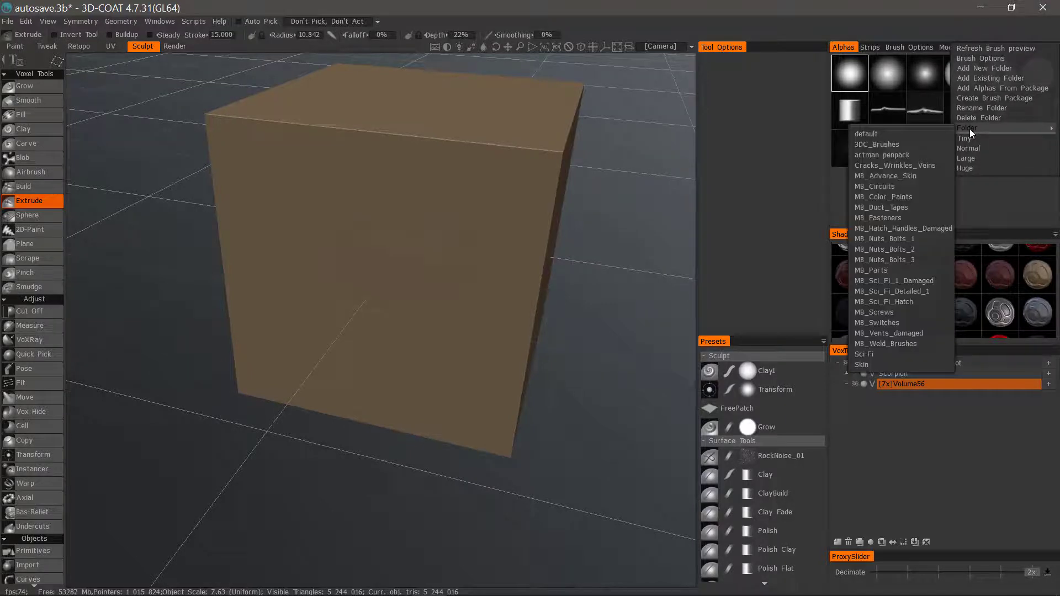
{"action": "left_click", "coordinate": [880, 145]}
Step: Select the scales_01 alpha near the end of the 3DC_Brushes alphas
{"action": "scroll", "coordinate": [939, 166], "scroll_direction": "down", "scroll_amount": 10}
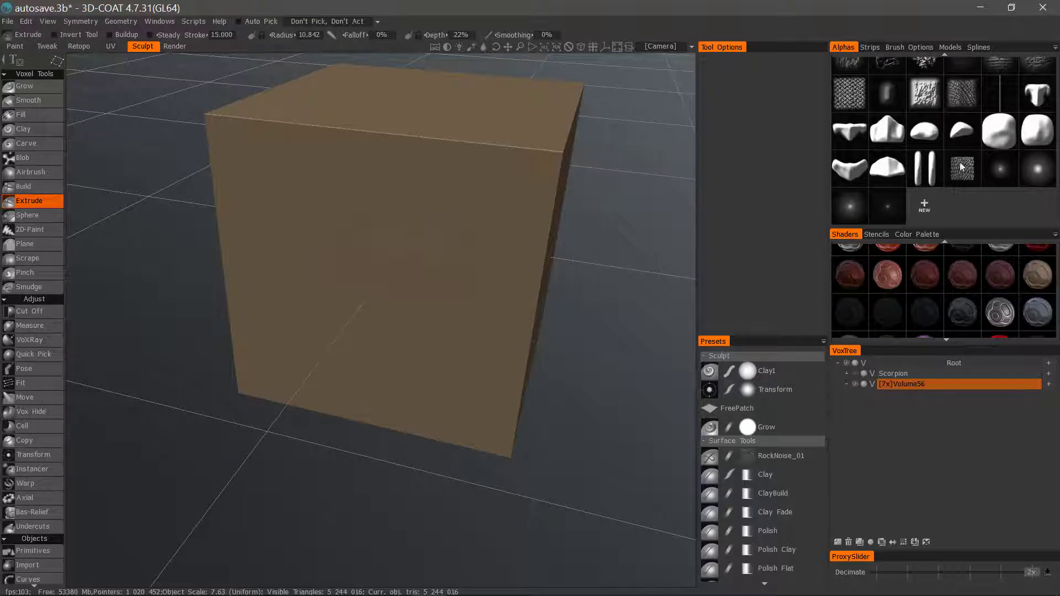
{"action": "mouse_move", "coordinate": [963, 170]}
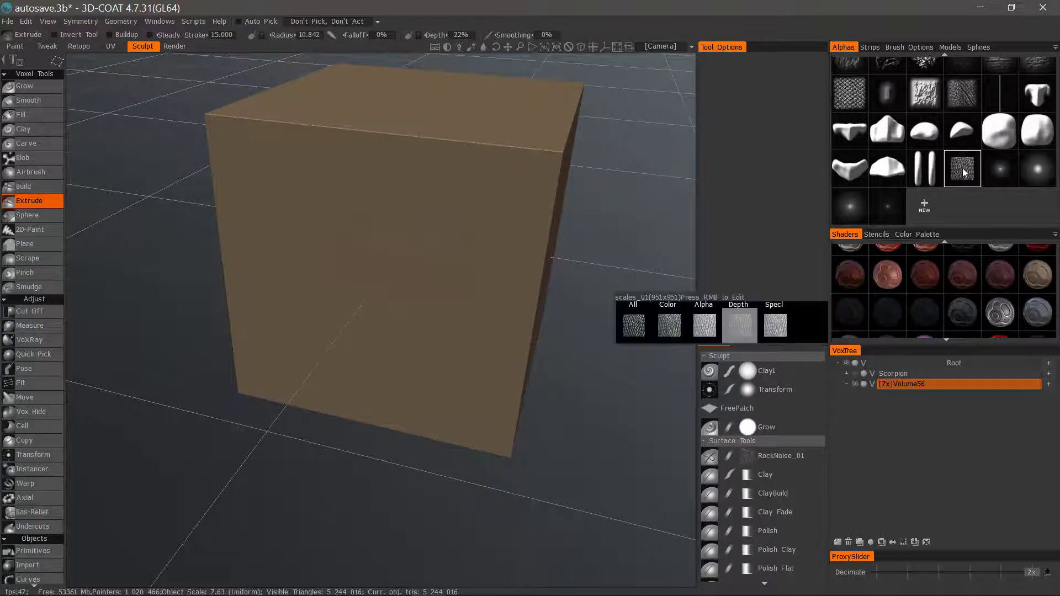
{"action": "left_click", "coordinate": [963, 169]}
Step: Test the scales alpha with an Extrude stroke on the front face of the cube, then undo the stroke
{"action": "left_click_drag", "start_coordinate": [353, 270], "coordinate": [415, 185], "text": "alt"}
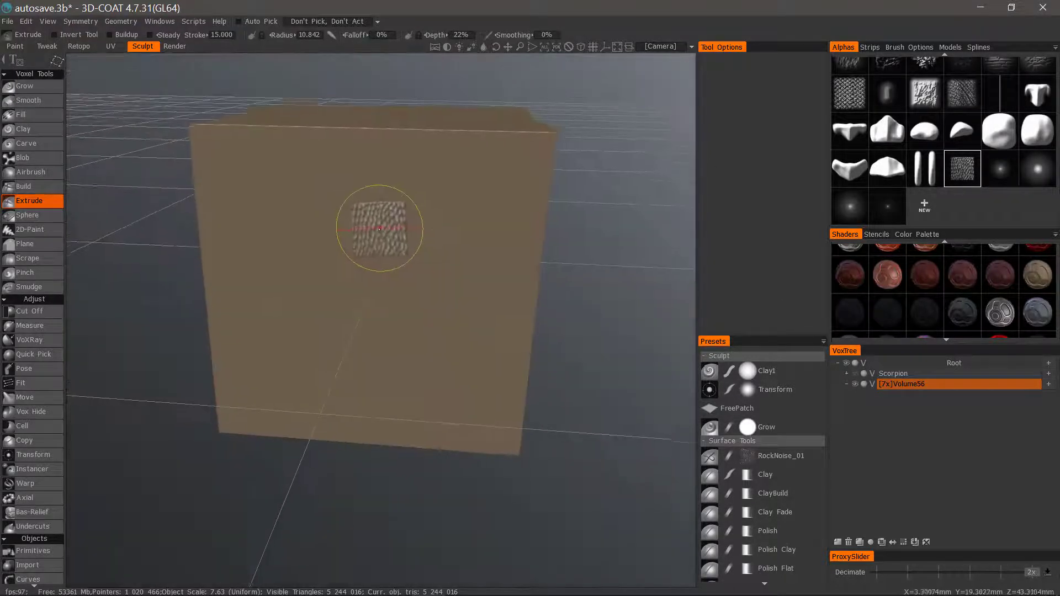
{"action": "right_click_drag", "start_coordinate": [379, 227], "coordinate": [403, 199], "text": "alt"}
{"action": "left_click_drag", "start_coordinate": [371, 247], "coordinate": [468, 247]}
{"action": "mouse_move", "coordinate": [522, 336]}
{"action": "left_mouse_down", "text": "alt"}
{"action": "mouse_move", "coordinate": [380, 355]}
{"action": "mouse_move", "coordinate": [421, 372]}
{"action": "mouse_move", "coordinate": [417, 355]}
{"action": "mouse_move", "coordinate": [422, 385]}
{"action": "mouse_move", "coordinate": [442, 284]}
{"action": "mouse_move", "coordinate": [617, 206]}
{"action": "mouse_move", "coordinate": [440, 200]}
{"action": "mouse_move", "coordinate": [683, 127]}
{"action": "mouse_move", "coordinate": [701, 156]}
{"action": "mouse_move", "coordinate": [776, 62]}
{"action": "mouse_move", "coordinate": [799, 121]}
{"action": "left_mouse_up", "text": "alt"}
{"action": "key", "text": "ctrl+z"}
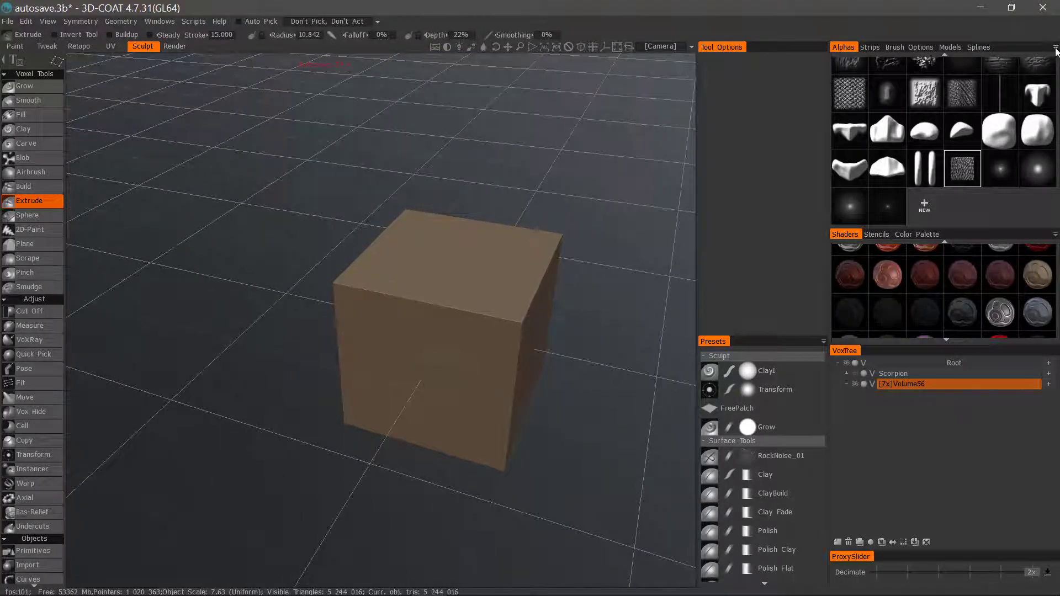
Step: Load the MB_Vents_damaged alpha folder and look through its vent alphas to the end of the set
{"action": "left_click", "coordinate": [1055, 50]}
{"action": "mouse_move", "coordinate": [976, 128]}
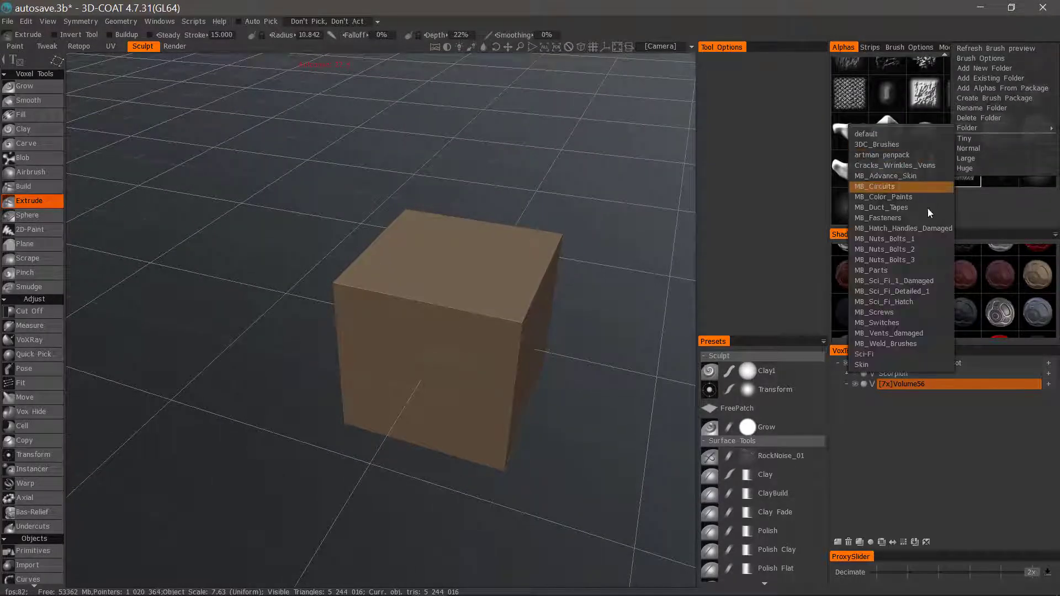
{"action": "left_click", "coordinate": [895, 335]}
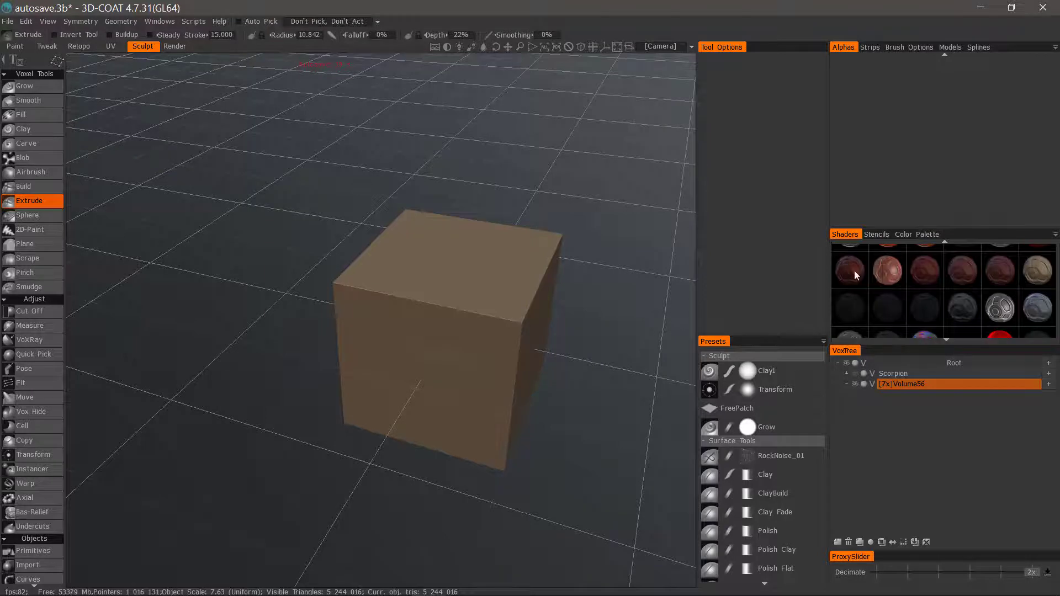
{"action": "left_click", "coordinate": [944, 55]}
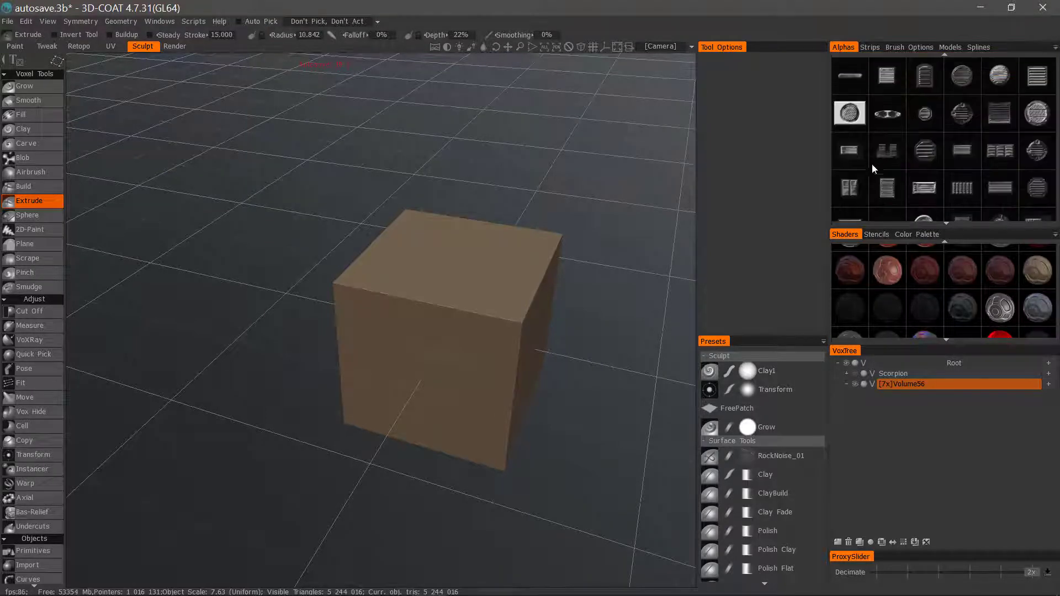
{"action": "scroll", "coordinate": [889, 165], "scroll_direction": "down", "scroll_amount": 2}
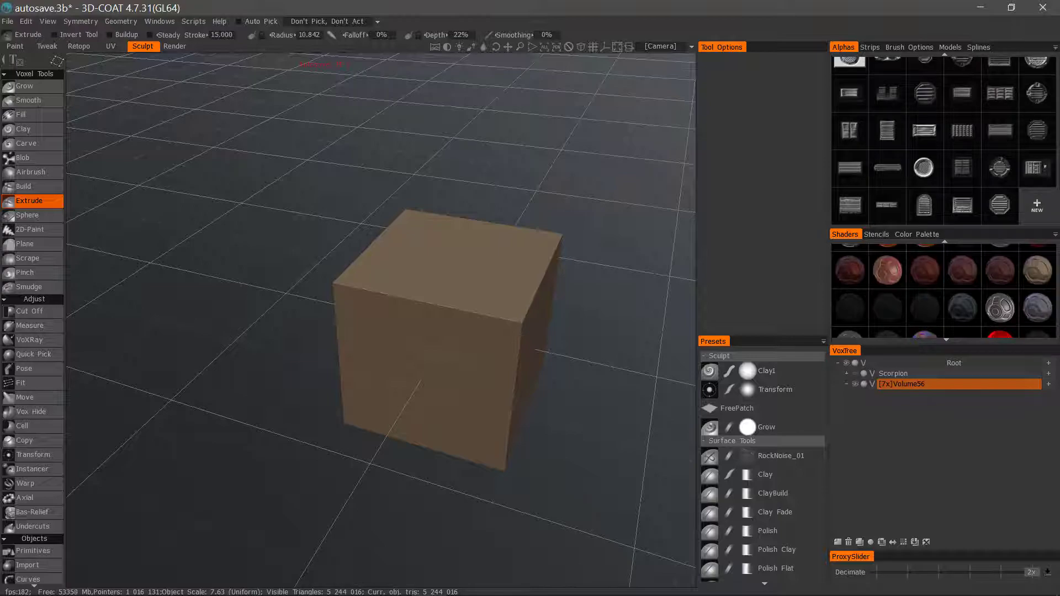
Step: Look through the files in textures\patterns\MB_Vents_damaged in File Explorer, then put the folder window away
{"action": "left_click_drag", "start_coordinate": [1059, 25], "coordinate": [374, 28]}
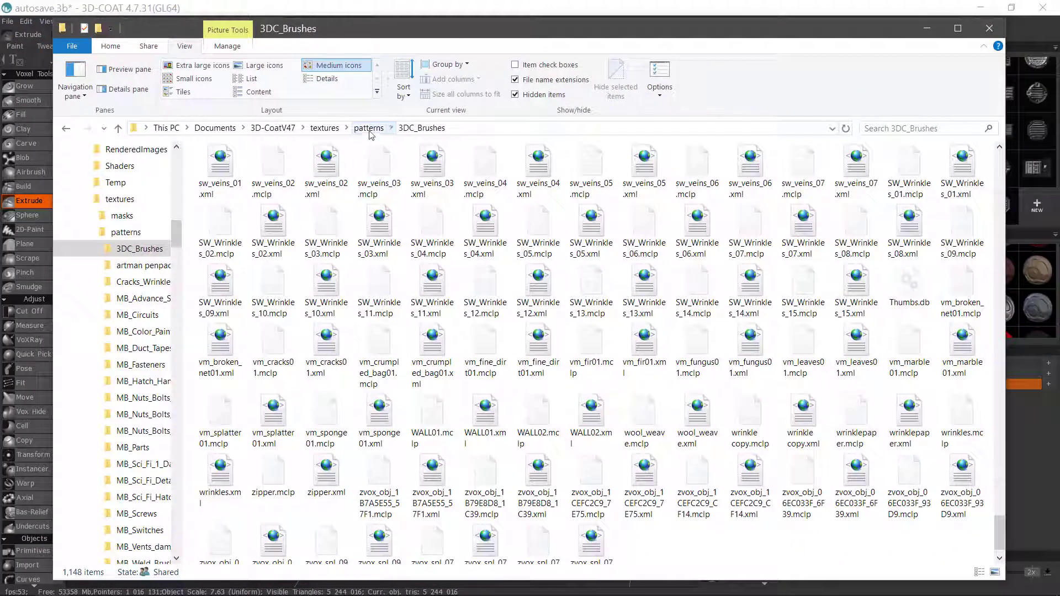
{"action": "left_click", "coordinate": [369, 128]}
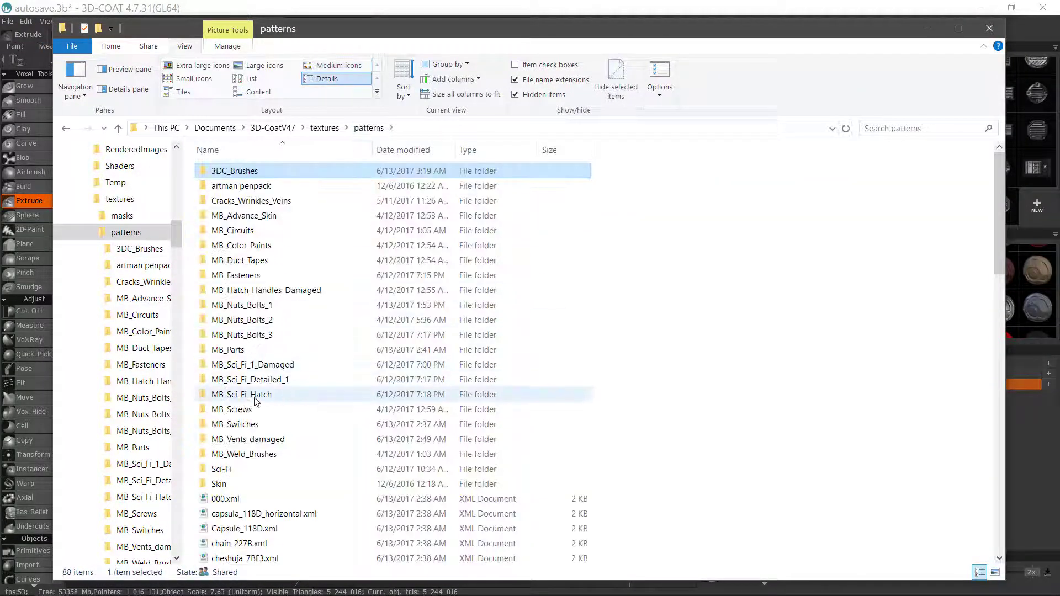
{"action": "double_click", "coordinate": [259, 440]}
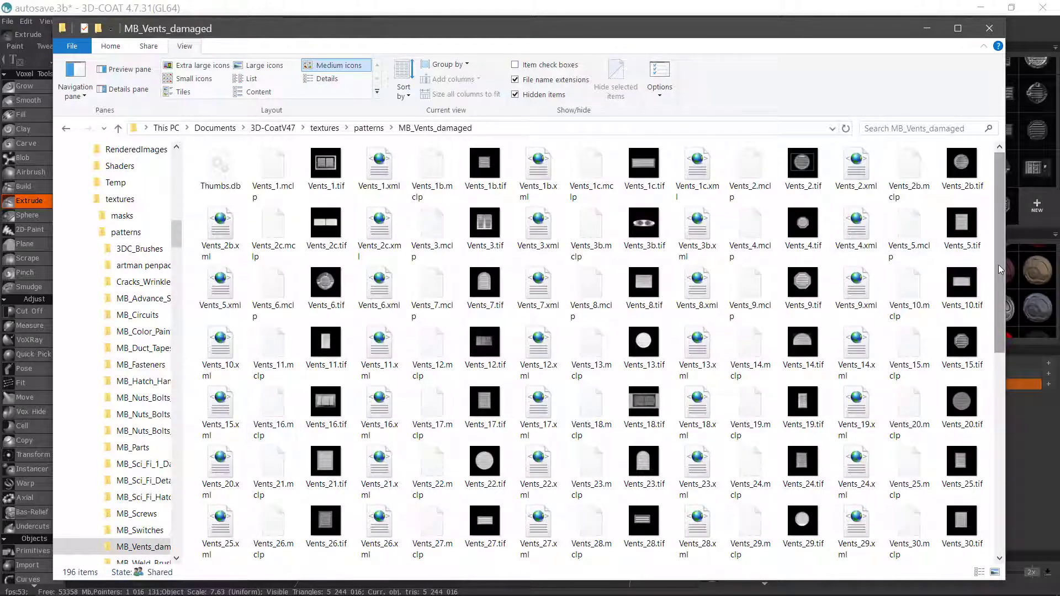
{"action": "scroll", "coordinate": [600, 274], "scroll_direction": "down", "scroll_amount": 1}
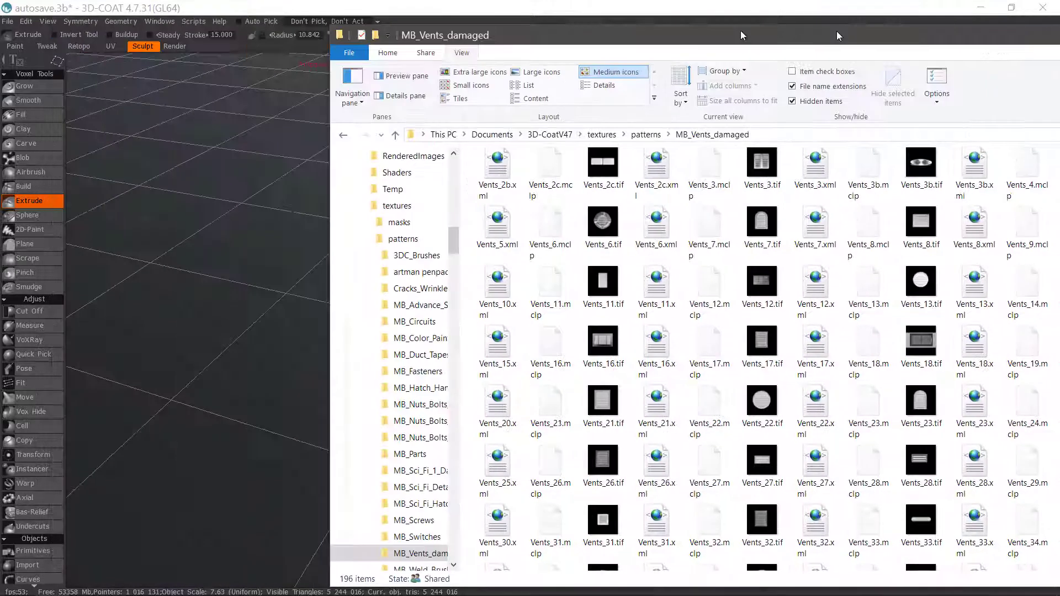
{"action": "left_click", "coordinate": [989, 28]}
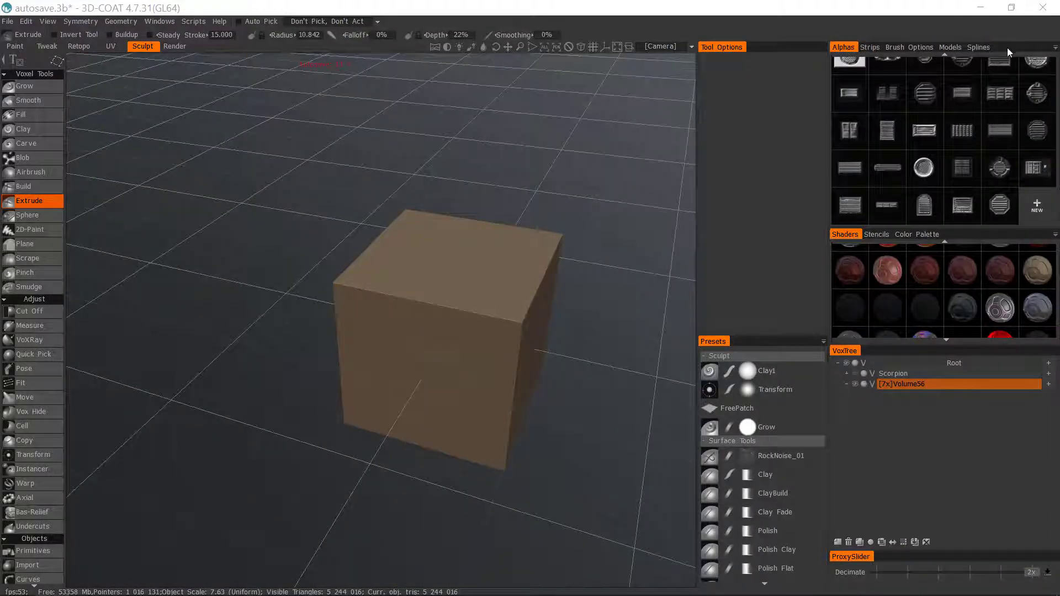
Step: Delete Vents_18.mclp and Vents_18.xml from the MB_Vents_damaged folder in File Explorer, keeping Vents_18.tif, then move the window aside
{"action": "left_click", "coordinate": [1054, 49]}
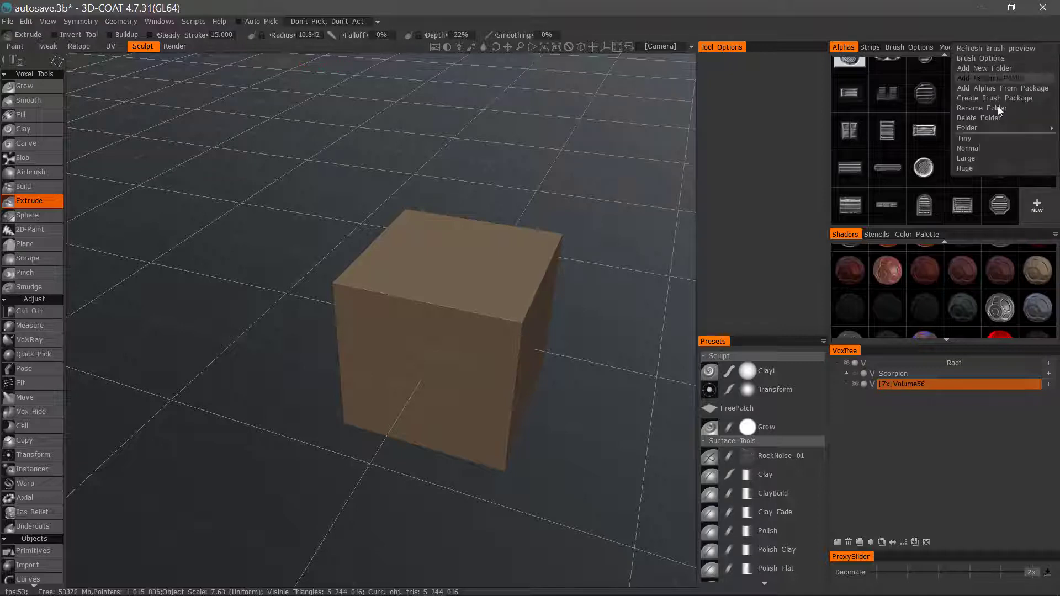
{"action": "mouse_move", "coordinate": [979, 129]}
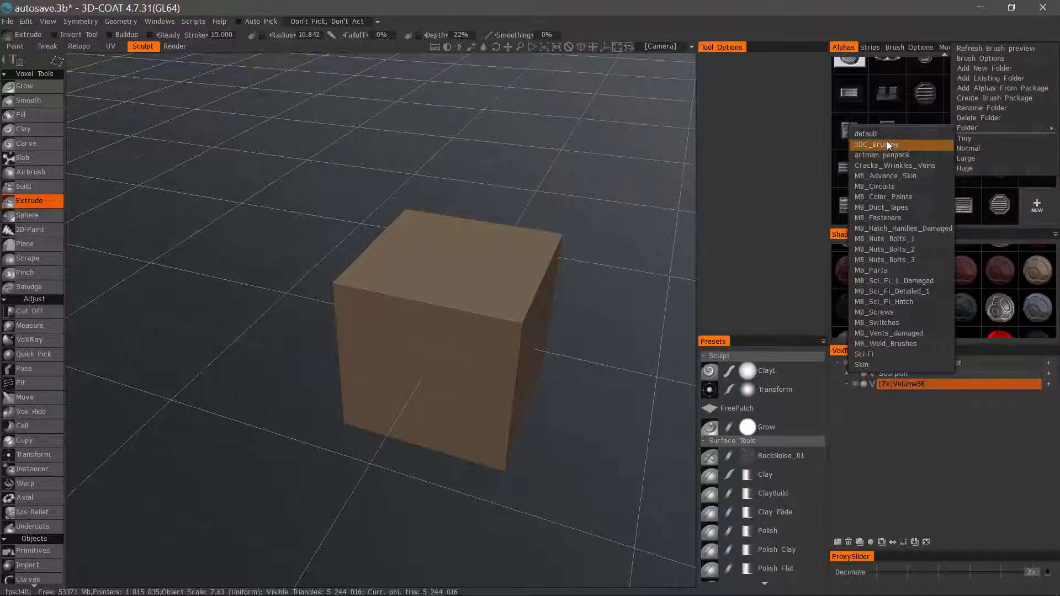
{"action": "key", "text": "alt+Tab"}
{"action": "left_click_drag", "start_coordinate": [833, 19], "coordinate": [533, 46]}
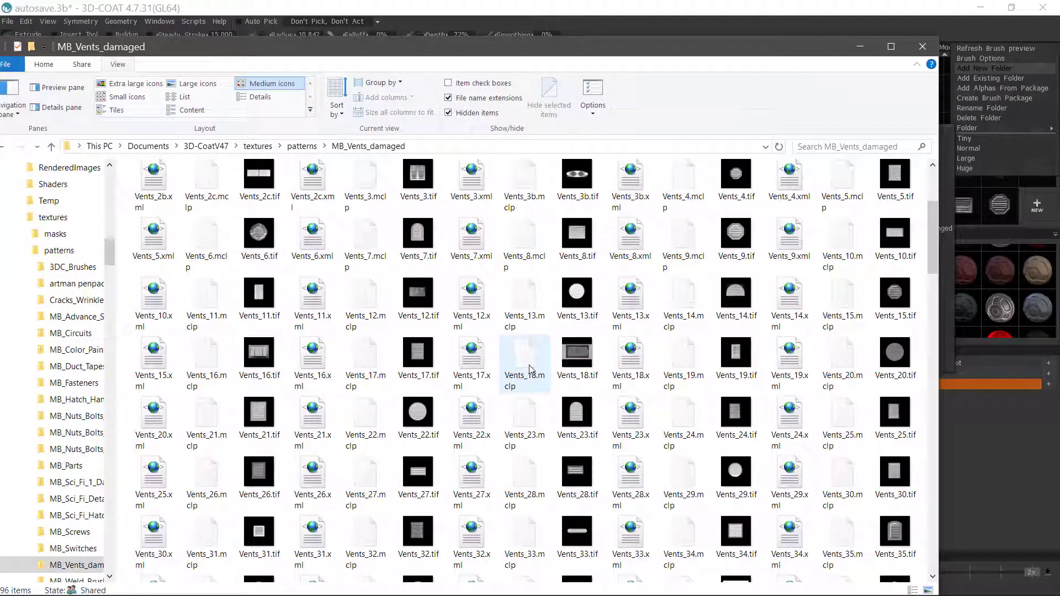
{"action": "left_click", "coordinate": [529, 367]}
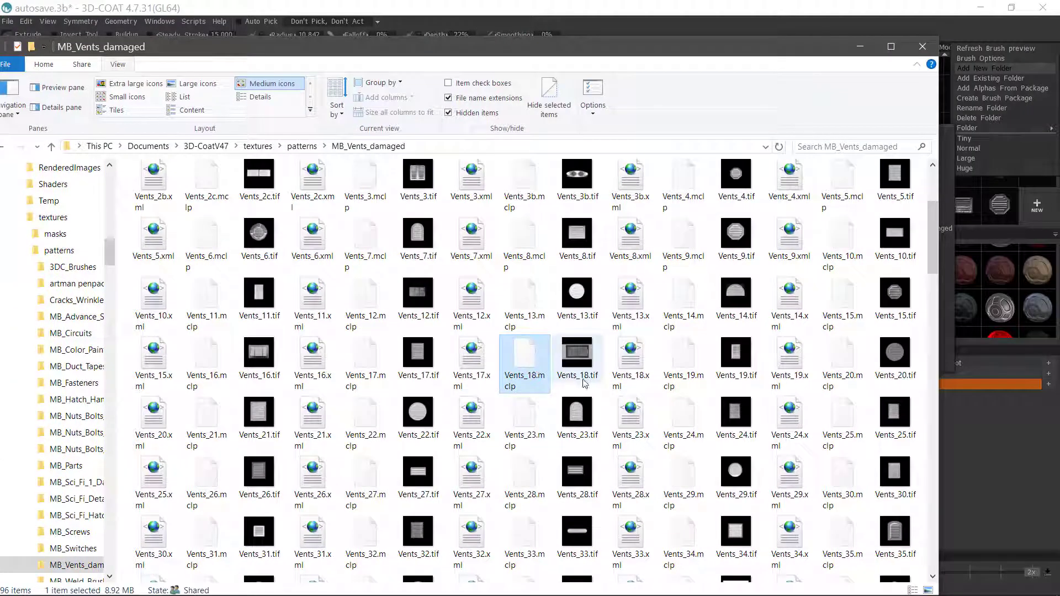
{"action": "left_click", "coordinate": [636, 366], "text": "ctrl"}
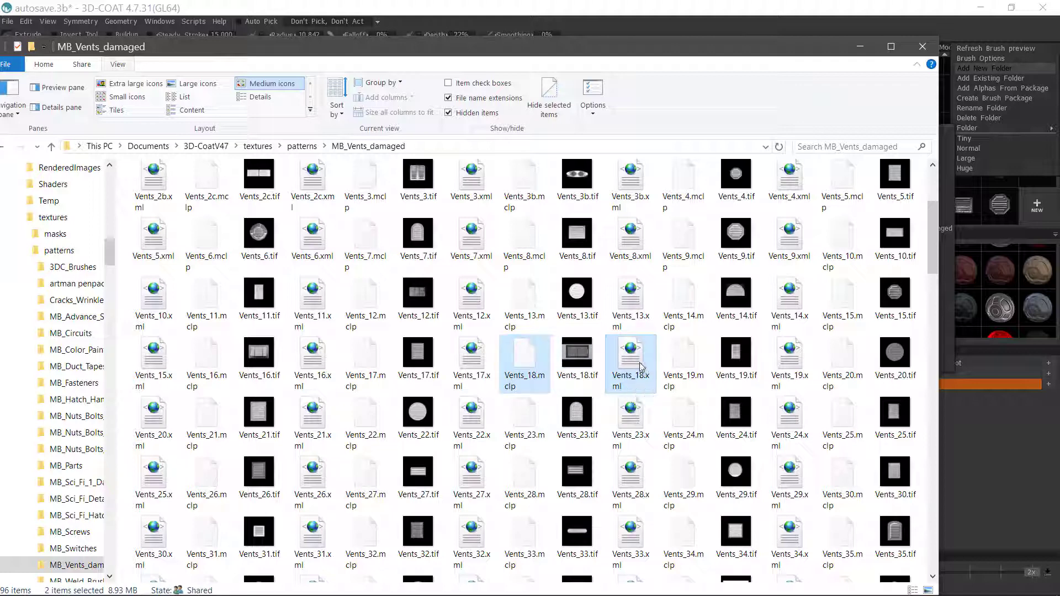
{"action": "key", "text": "Delete"}
{"action": "left_click", "coordinate": [577, 319]}
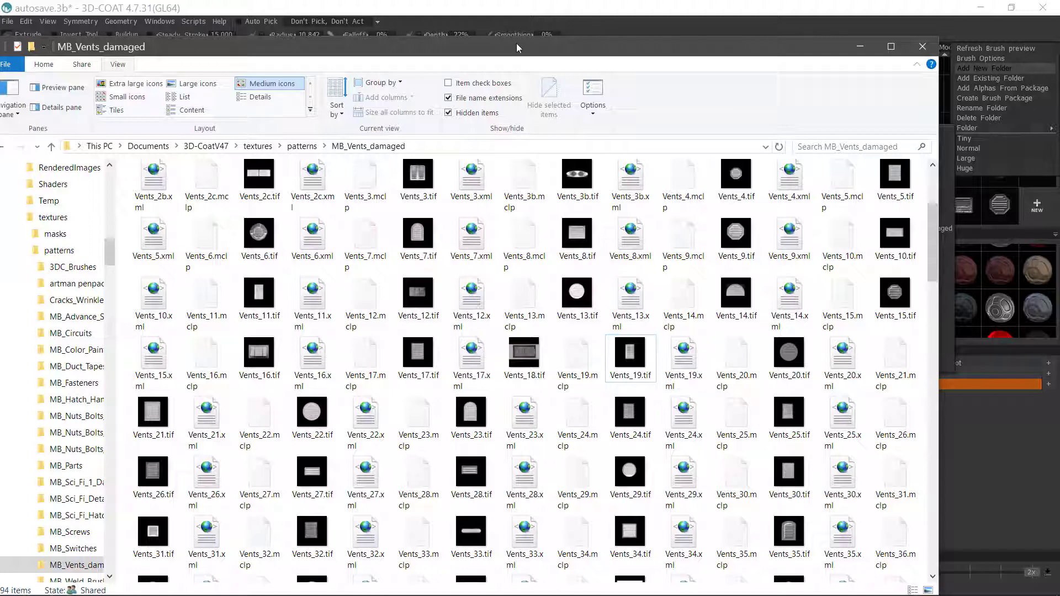
{"action": "left_click_drag", "start_coordinate": [516, 44], "coordinate": [1059, 22]}
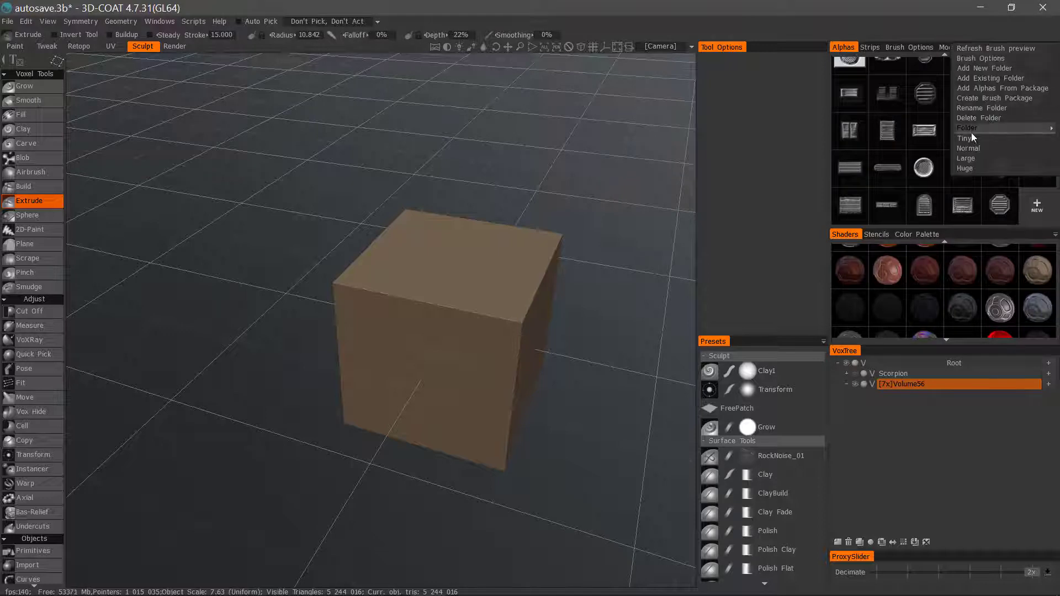
Step: Reload the MB_Vents_damaged alphas by switching to artman penpack and back, then select the dark rectangular vent alpha at the end
{"action": "mouse_move", "coordinate": [963, 131]}
{"action": "left_click", "coordinate": [879, 156]}
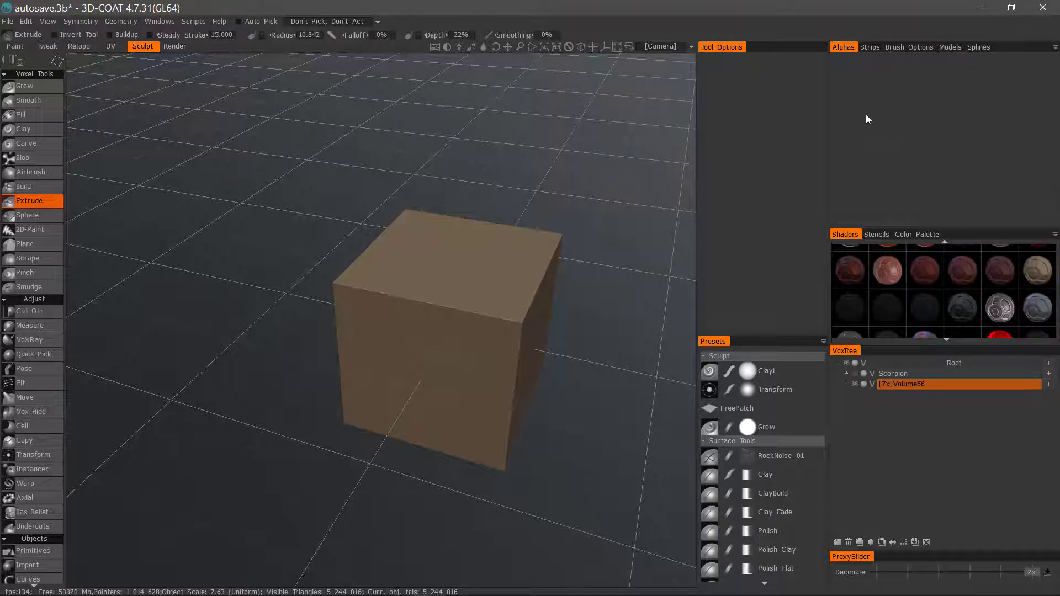
{"action": "left_click_drag", "start_coordinate": [914, 228], "coordinate": [913, 234]}
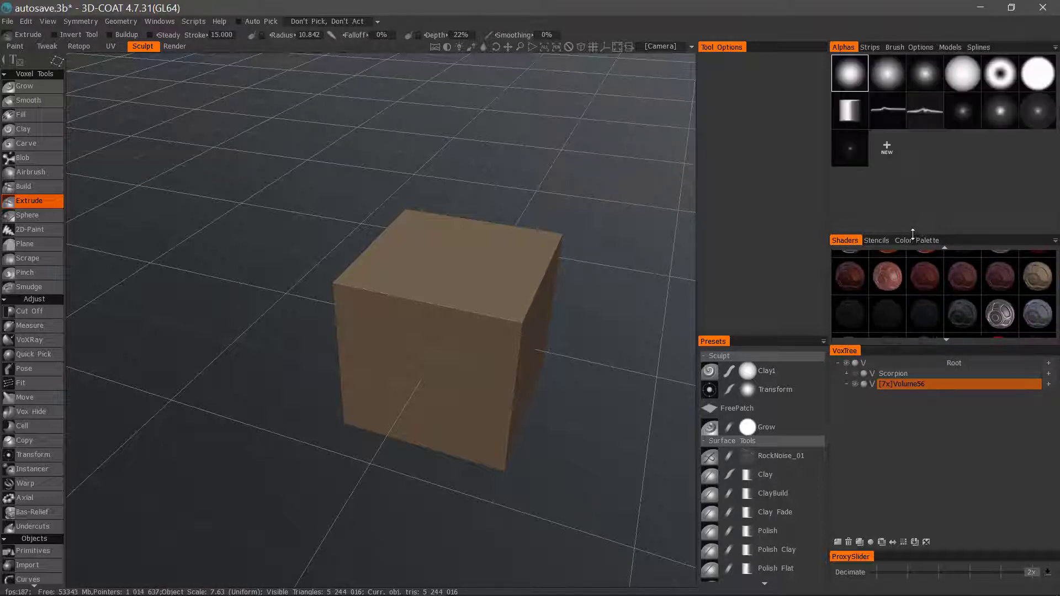
{"action": "left_click", "coordinate": [1055, 48]}
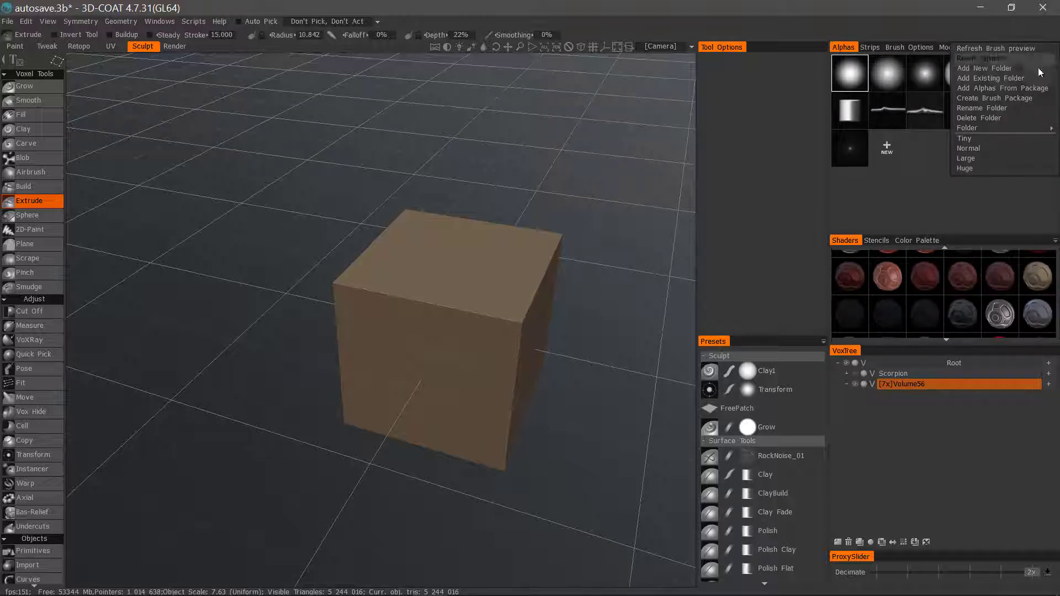
{"action": "mouse_move", "coordinate": [974, 128]}
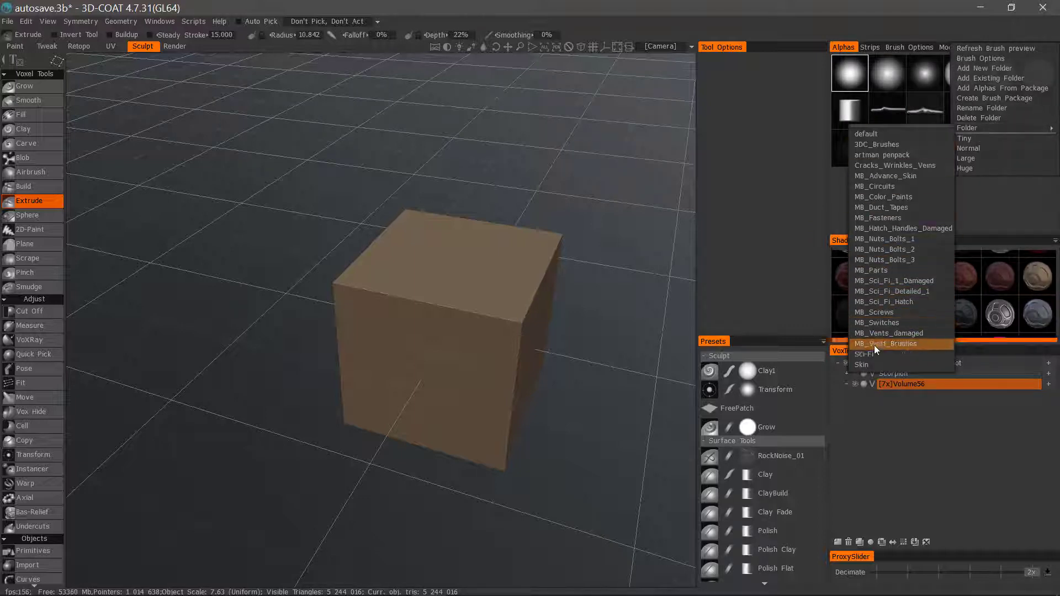
{"action": "left_click", "coordinate": [884, 334]}
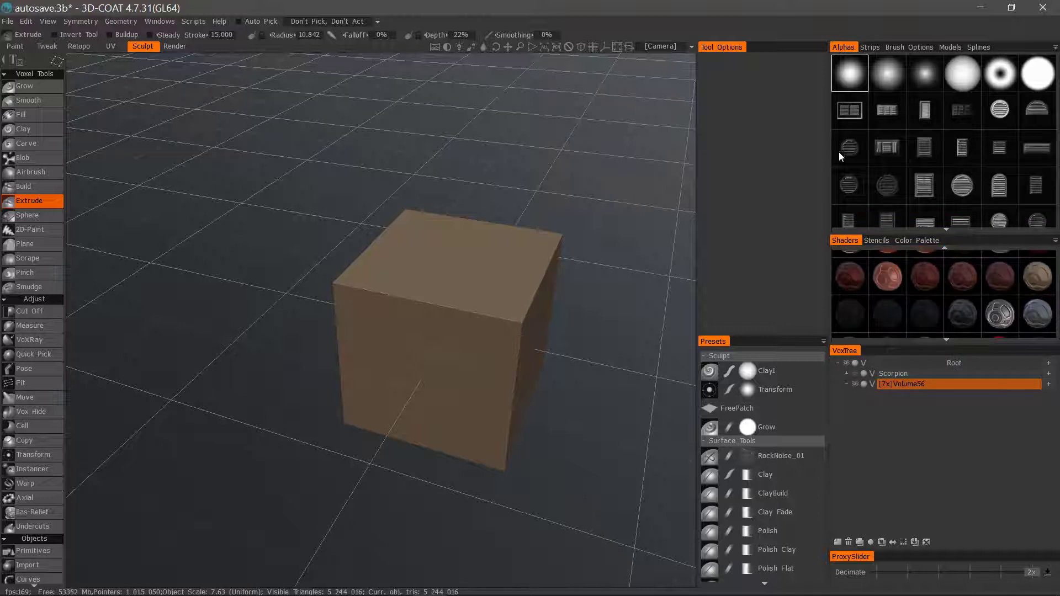
{"action": "scroll", "coordinate": [867, 196], "scroll_direction": "down", "scroll_amount": 3}
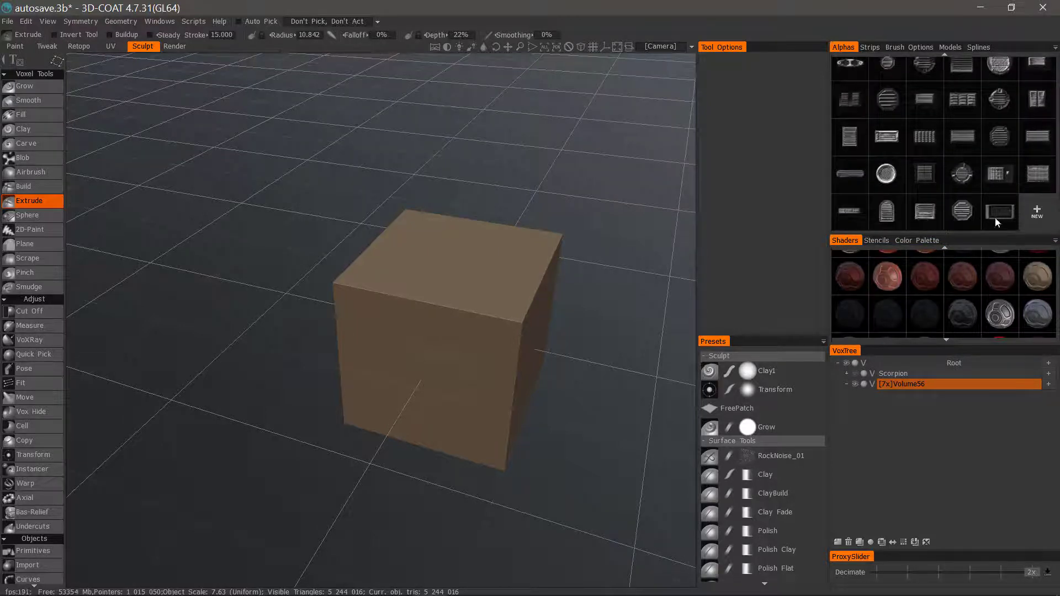
{"action": "mouse_move", "coordinate": [996, 214]}
Step: Hide the Volume56 cube, show the Scorpion helicopter, and make Scorpion the current volume
{"action": "left_click", "coordinate": [855, 384]}
{"action": "left_click", "coordinate": [854, 375]}
{"action": "left_click_drag", "start_coordinate": [353, 376], "coordinate": [544, 242]}
{"action": "left_click_drag", "start_coordinate": [481, 330], "coordinate": [393, 248]}
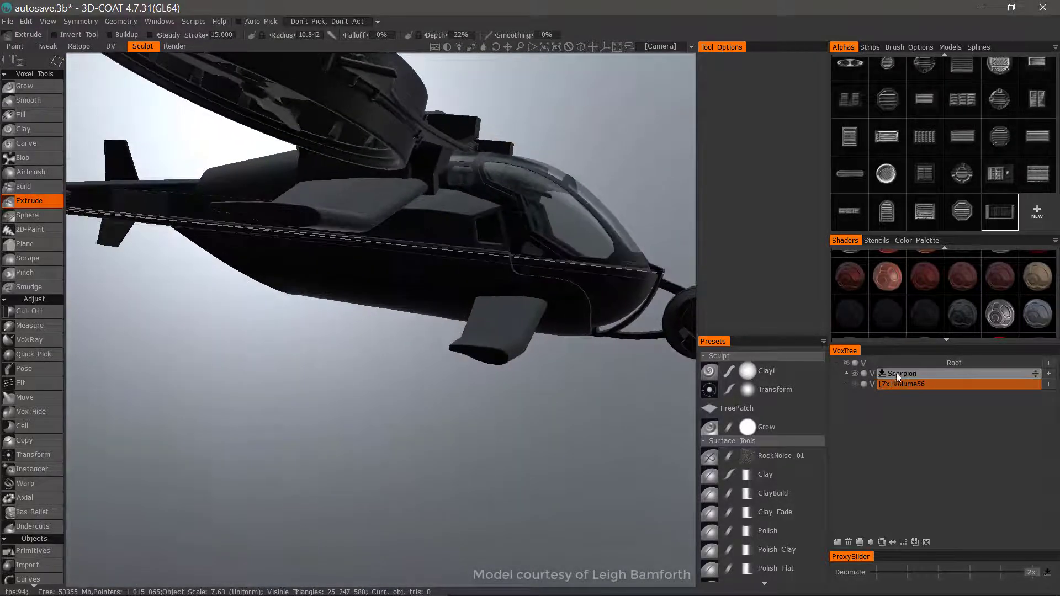
{"action": "left_click", "coordinate": [896, 373]}
{"action": "left_click_drag", "start_coordinate": [635, 397], "coordinate": [574, 304]}
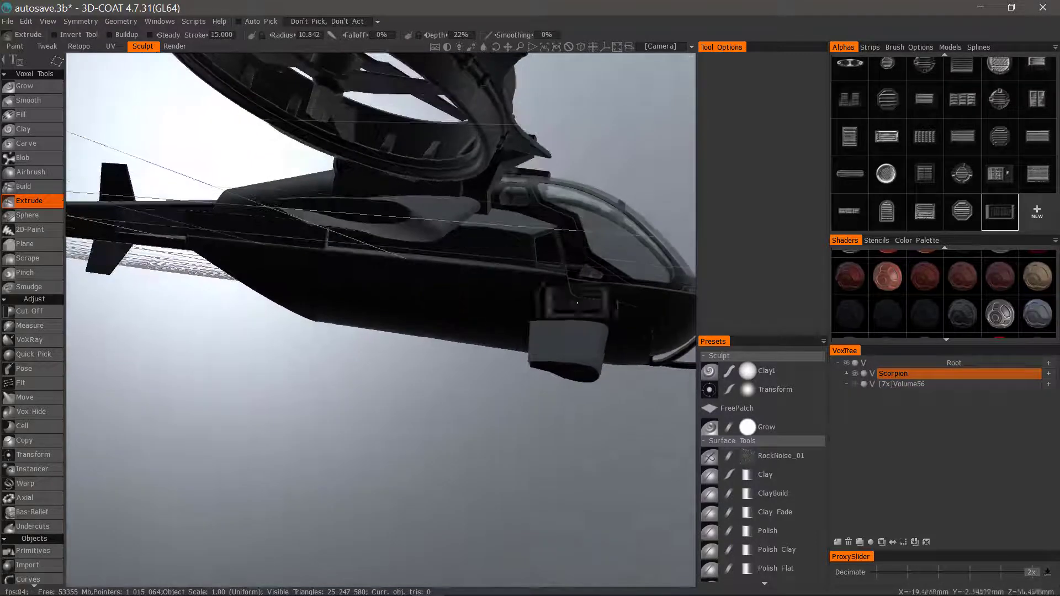
Step: Expand the Scorpion hierarchy and make the UnderBelly_Skin layer current by picking the lower fuselage in the viewport
{"action": "left_click", "coordinate": [846, 373]}
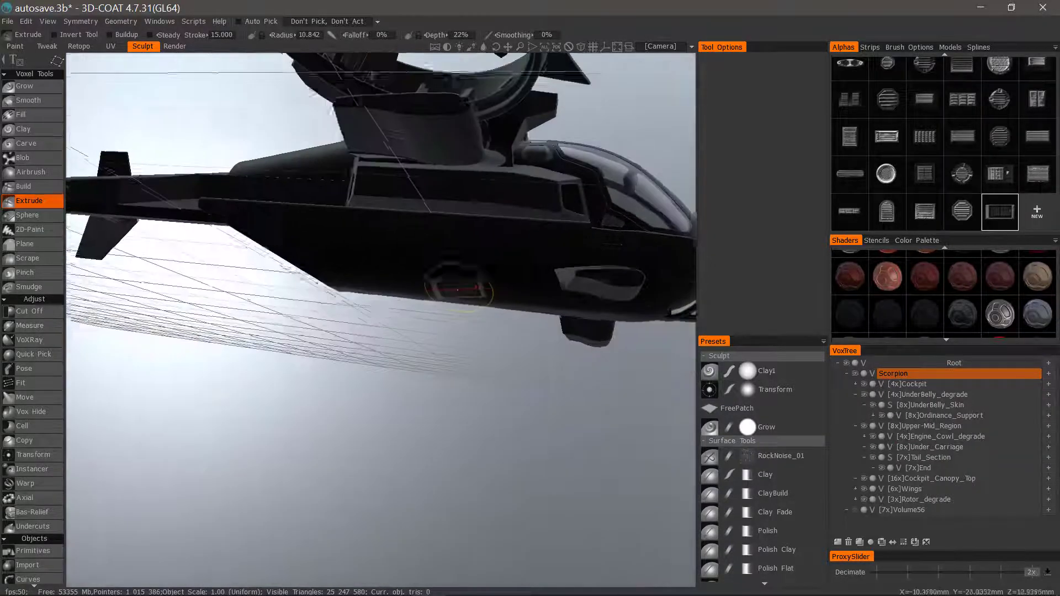
{"action": "left_click_drag", "start_coordinate": [457, 289], "coordinate": [486, 265], "text": "alt"}
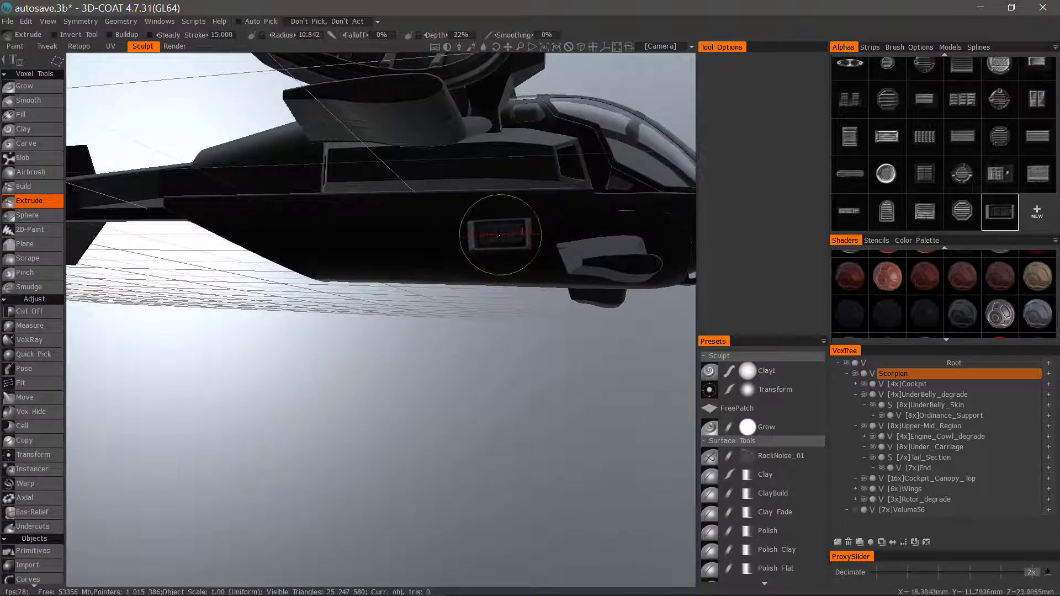
{"action": "key", "text": "h"}
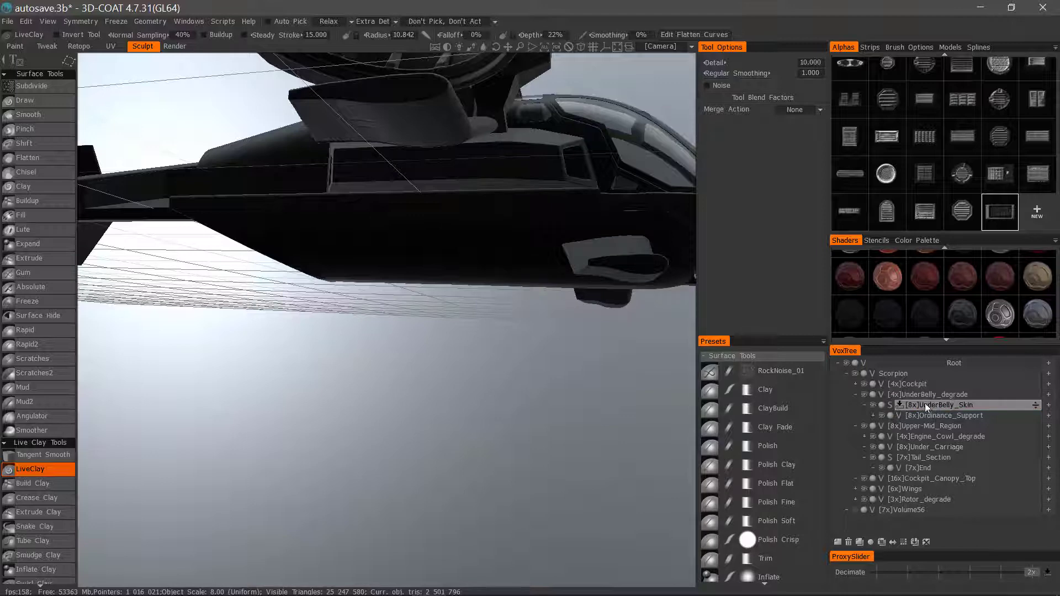
Step: Isolate the UnderBelly_Skin layer so that only the lower fuselage skin is shown for sculpting
{"action": "left_click", "coordinate": [873, 405], "text": "alt"}
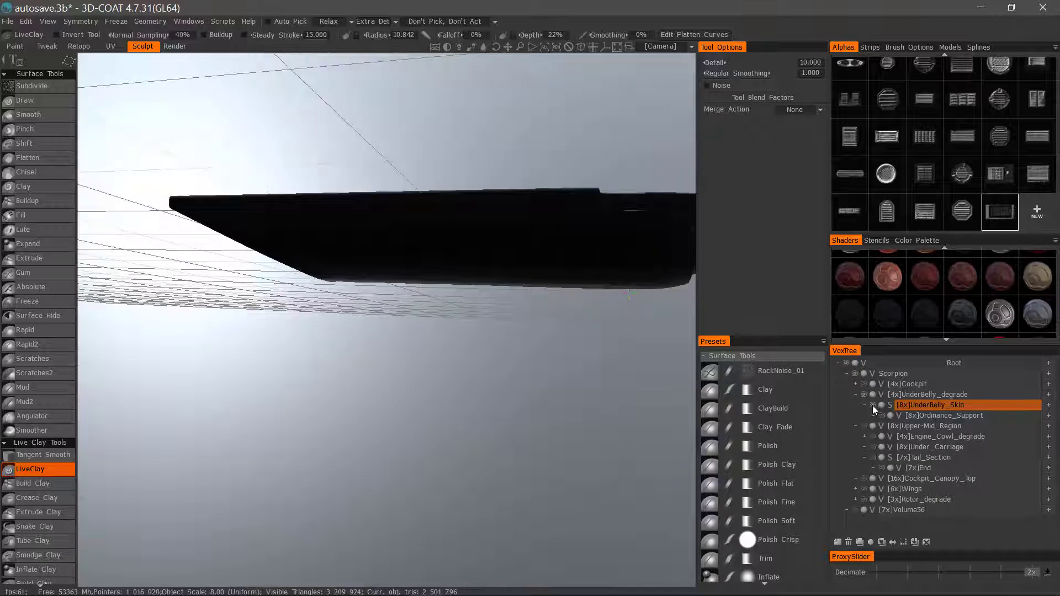
{"action": "left_click_drag", "start_coordinate": [331, 325], "coordinate": [43, 473]}
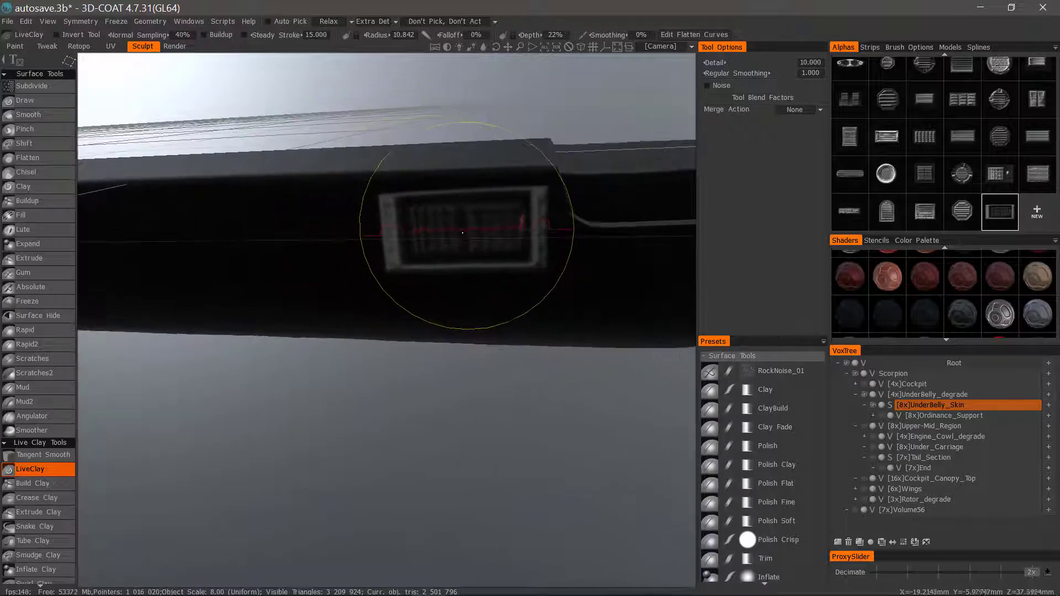
{"action": "mouse_move", "coordinate": [73, 66]}
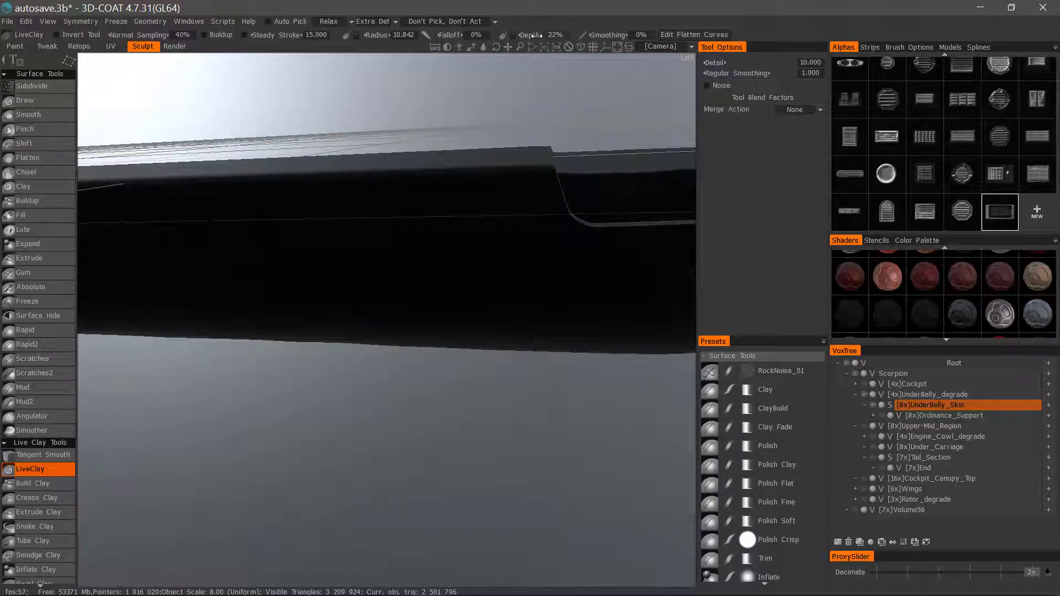
Step: Stamp the rectangular vent alpha onto the side of the underbelly skin with LiveClay at 23% depth and a radius of about 8.7
{"action": "left_click_drag", "start_coordinate": [535, 35], "coordinate": [537, 35]}
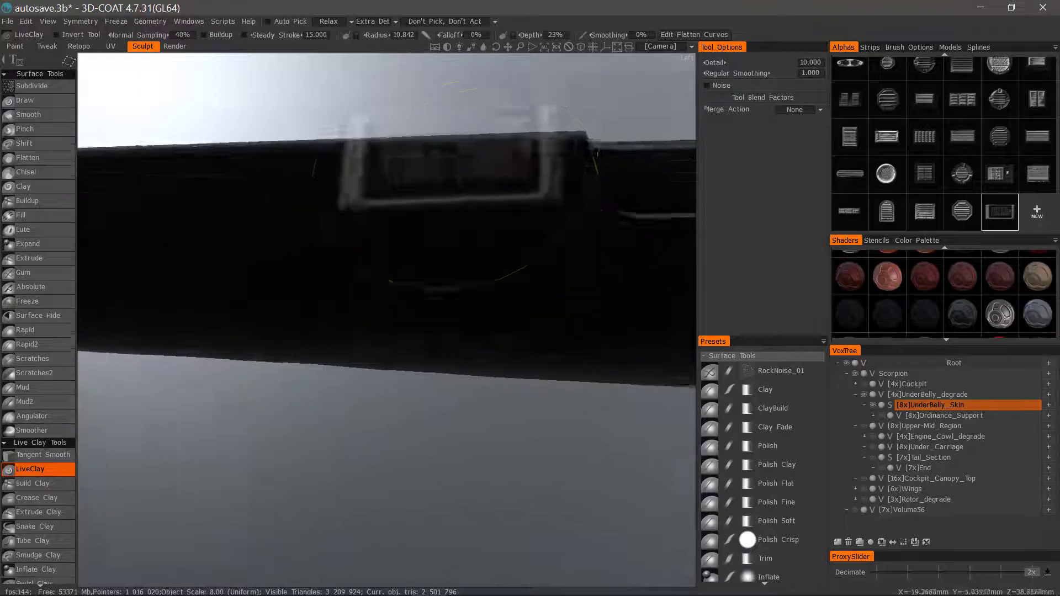
{"action": "scroll", "coordinate": [480, 208], "scroll_direction": "up", "scroll_amount": 5}
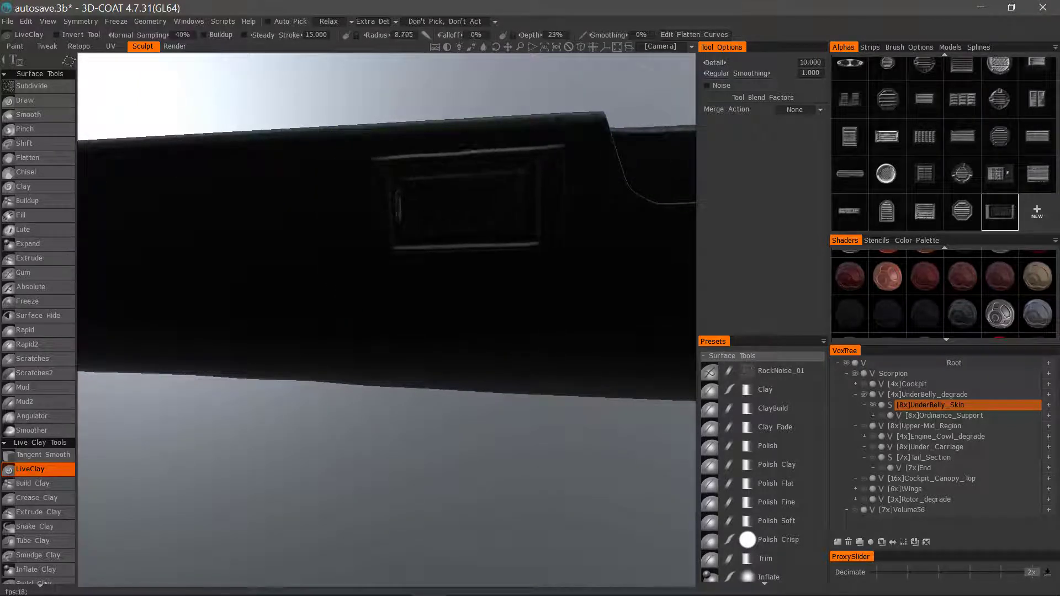
{"action": "scroll", "coordinate": [666, 299], "scroll_direction": "down", "scroll_amount": 3}
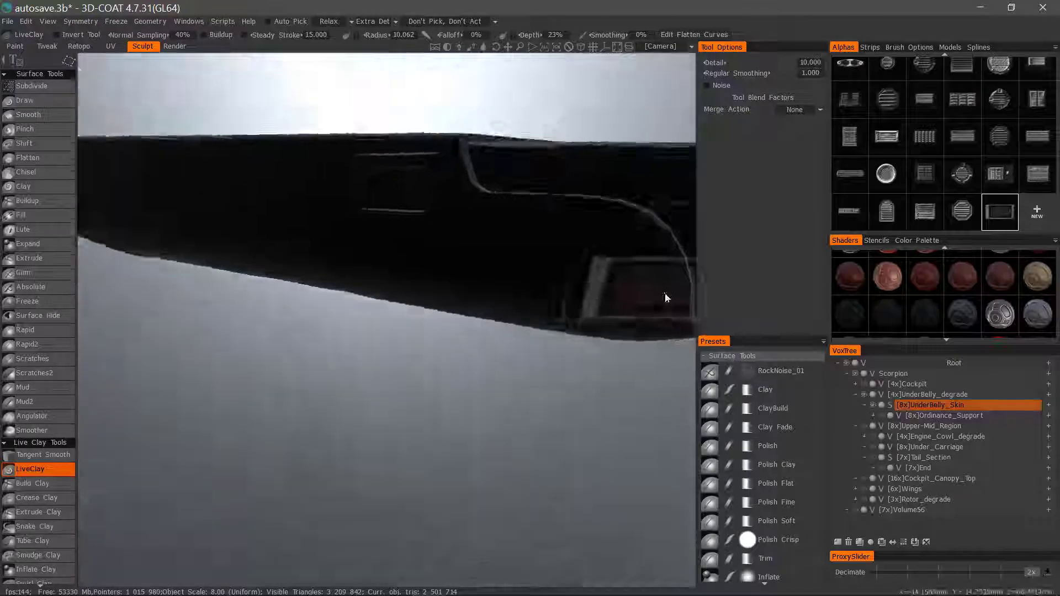
{"action": "left_click_drag", "start_coordinate": [665, 299], "coordinate": [420, 359]}
{"action": "left_click_drag", "start_coordinate": [552, 361], "coordinate": [607, 369]}
Step: Make Scorpion the current volume and unhide all volumes except the Volume56 cube, bringing back the whole helicopter
{"action": "left_click", "coordinate": [901, 374]}
{"action": "right_click", "coordinate": [900, 376]}
{"action": "left_click", "coordinate": [865, 186]}
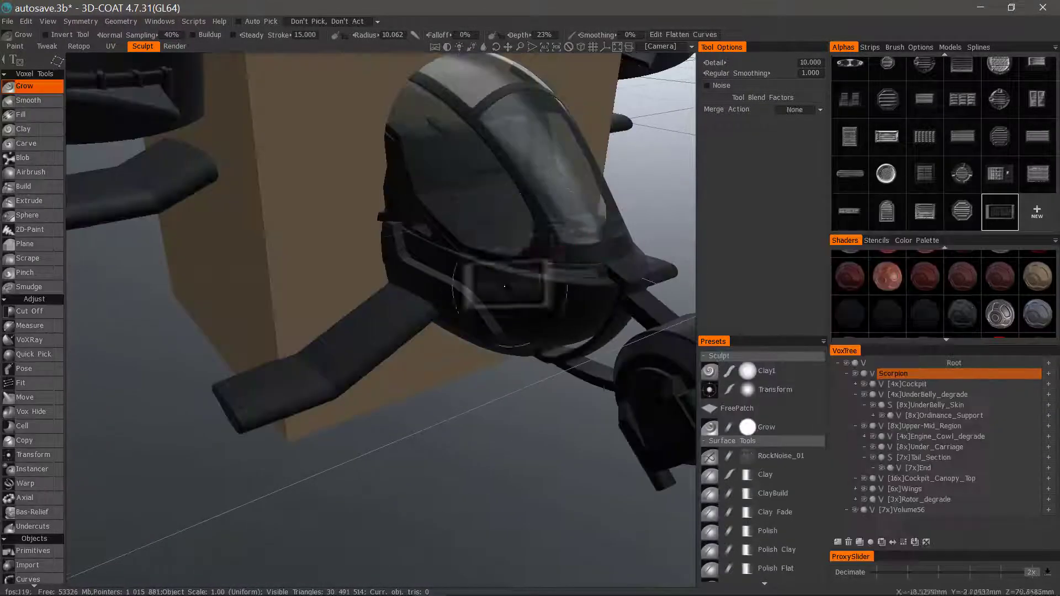
{"action": "left_click", "coordinate": [854, 509]}
{"action": "left_click_drag", "start_coordinate": [680, 387], "coordinate": [723, 341]}
{"action": "right_click_drag", "start_coordinate": [724, 341], "coordinate": [656, 338]}
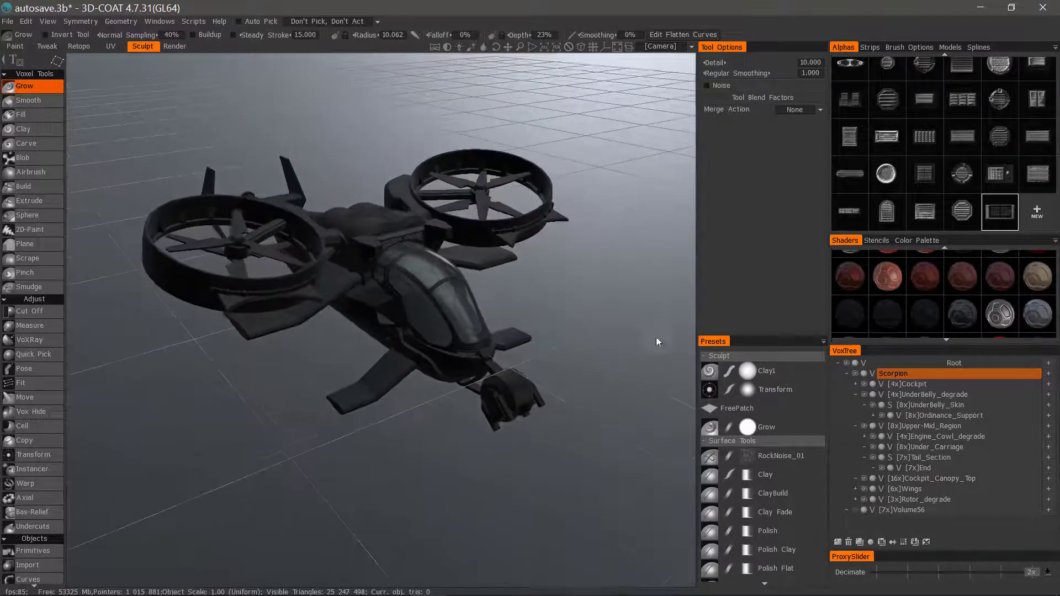